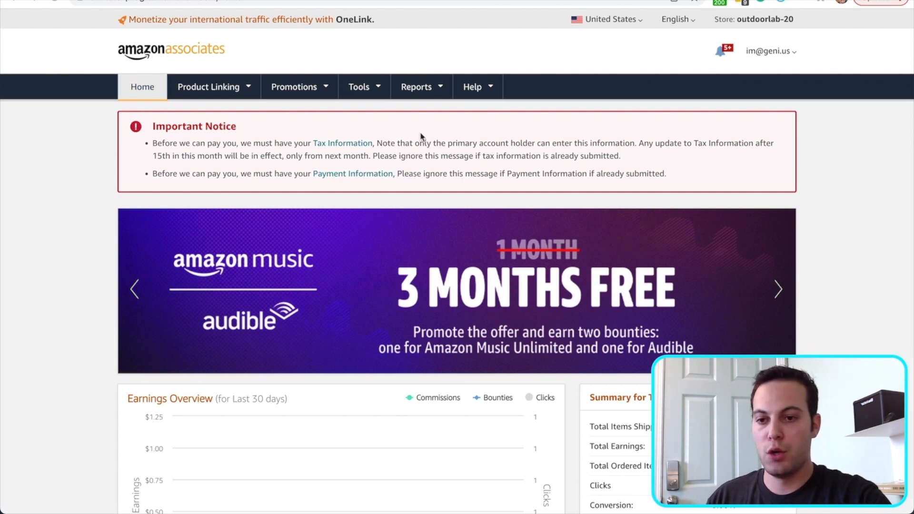
Open the OneLink tool and start the Earn globally setup for the store
left_click(360, 93)
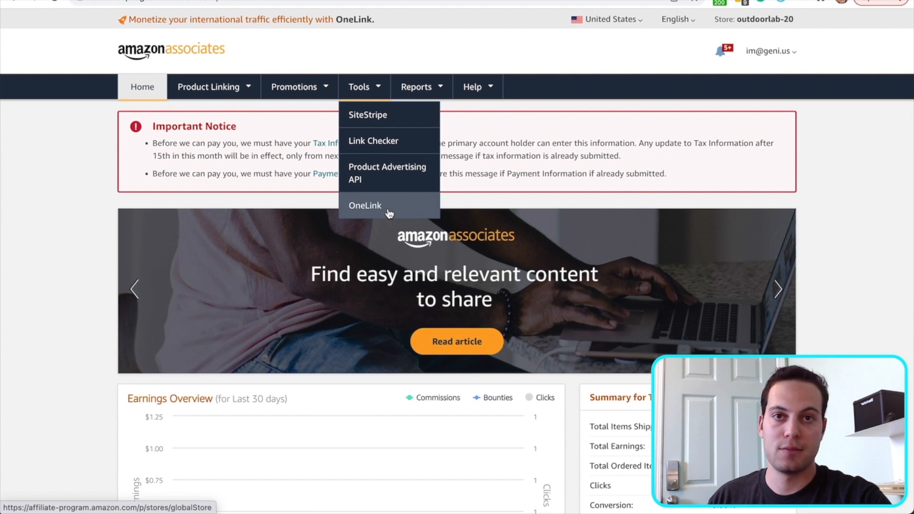
left_click(389, 212)
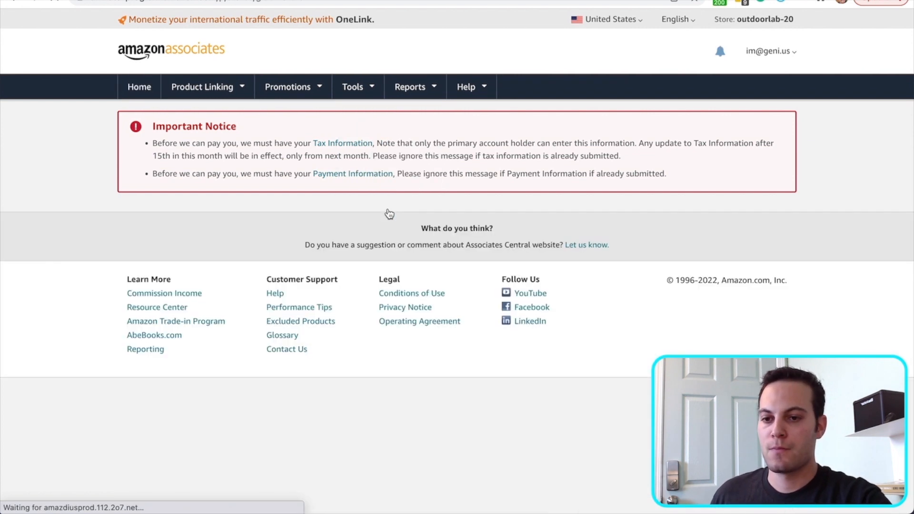
scroll(388, 209, "down", 4)
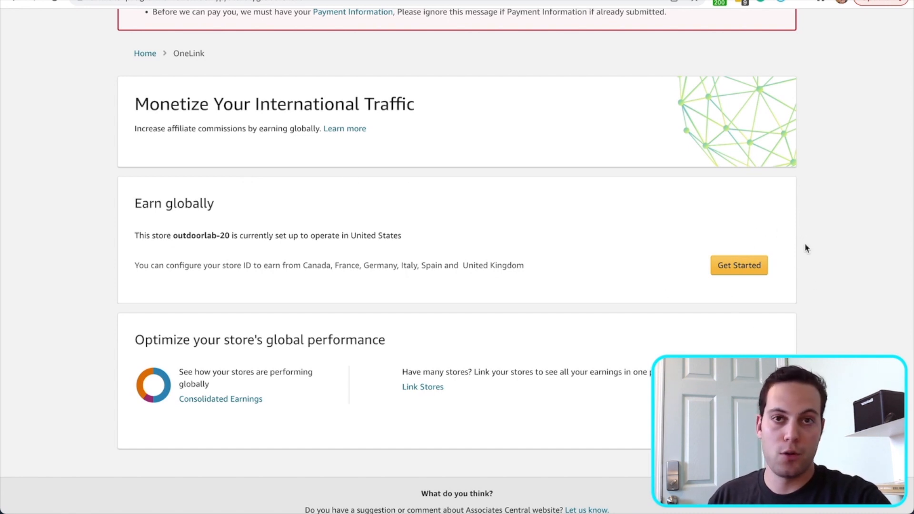
left_click(724, 267)
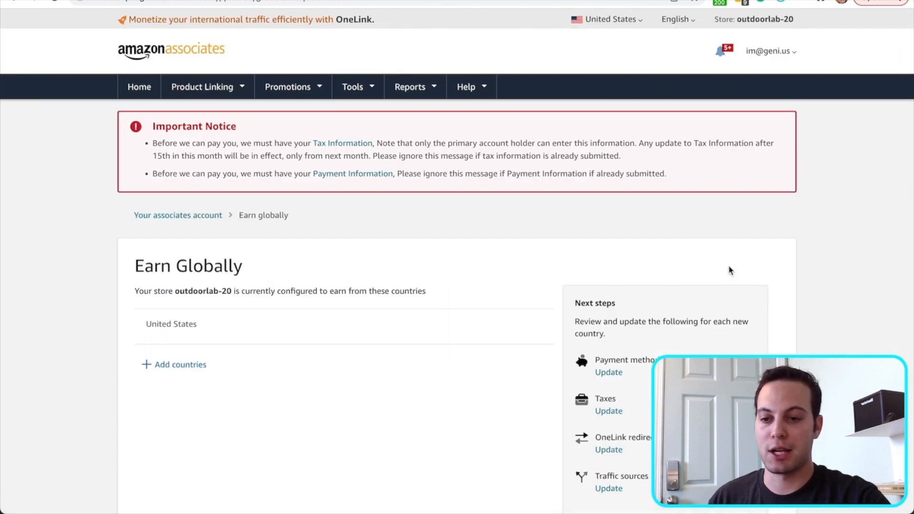
Add Canada, France, Germany, Italy, Spain and United Kingdom as earning countries and proceed to the operating agreements
scroll(730, 269, "down", 3)
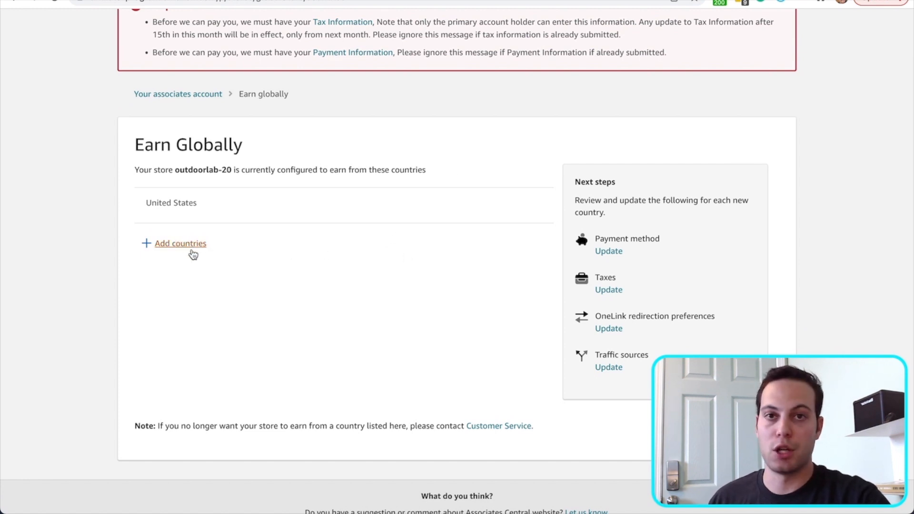
left_click(173, 251)
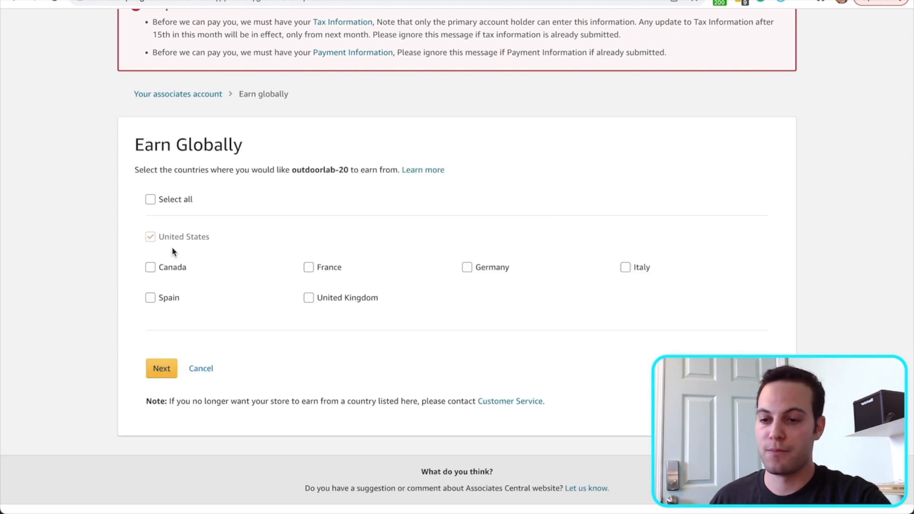
left_click(307, 270)
left_click(467, 267)
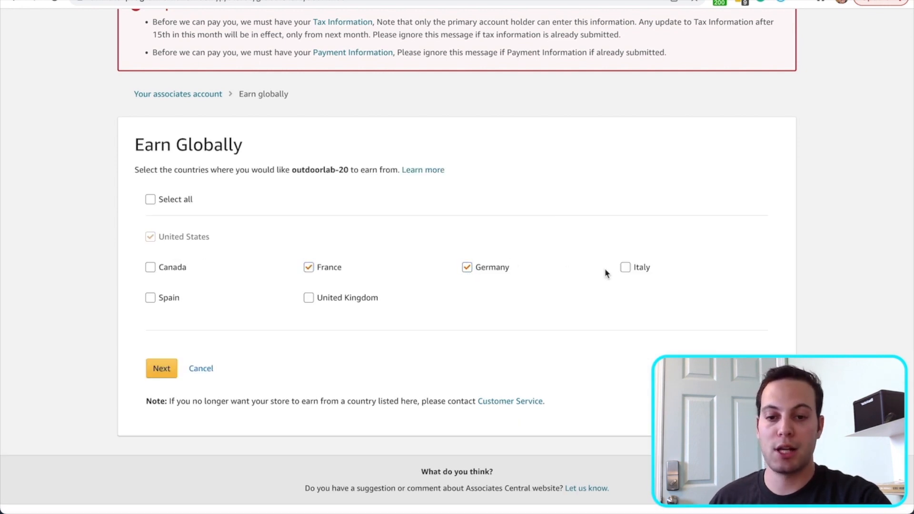
left_click(309, 300)
left_click(151, 298)
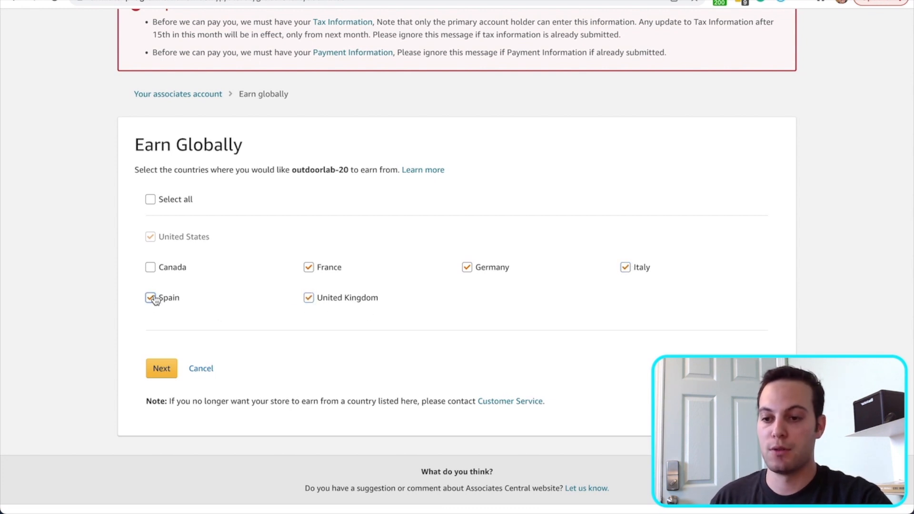
left_click(150, 267)
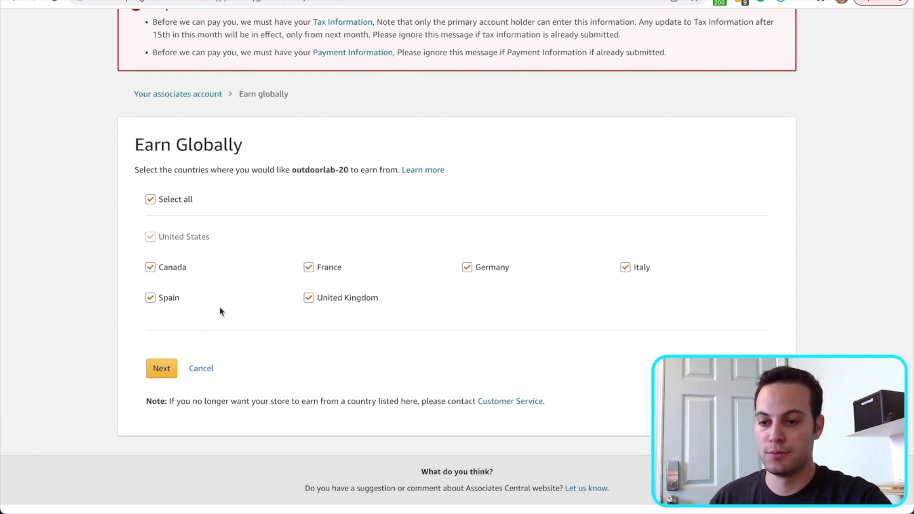
left_click(164, 367)
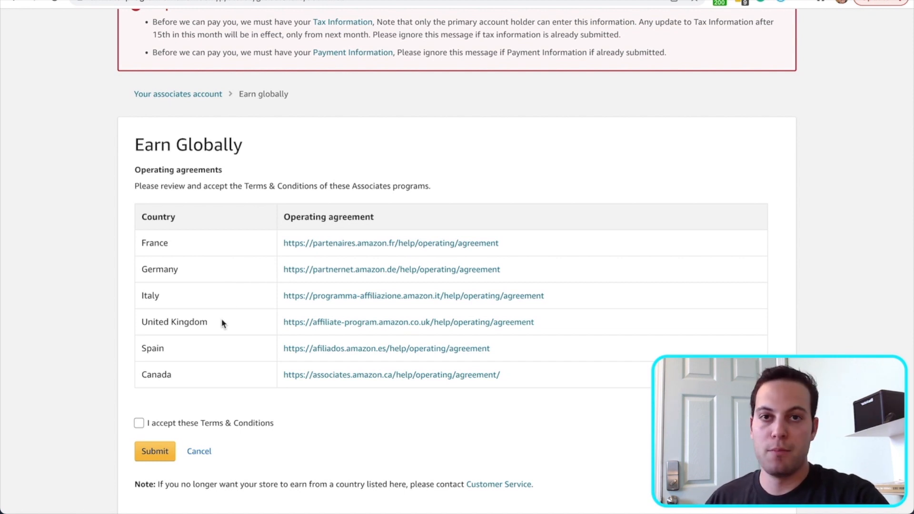
Accept the Terms & Conditions of the added countries' Associates programs and submit them
left_click(139, 423)
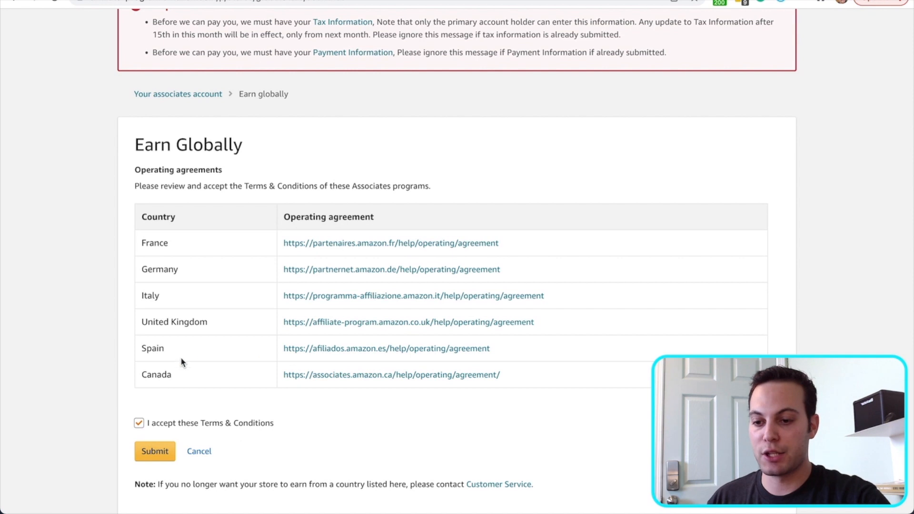
scroll(154, 399, "down", 1)
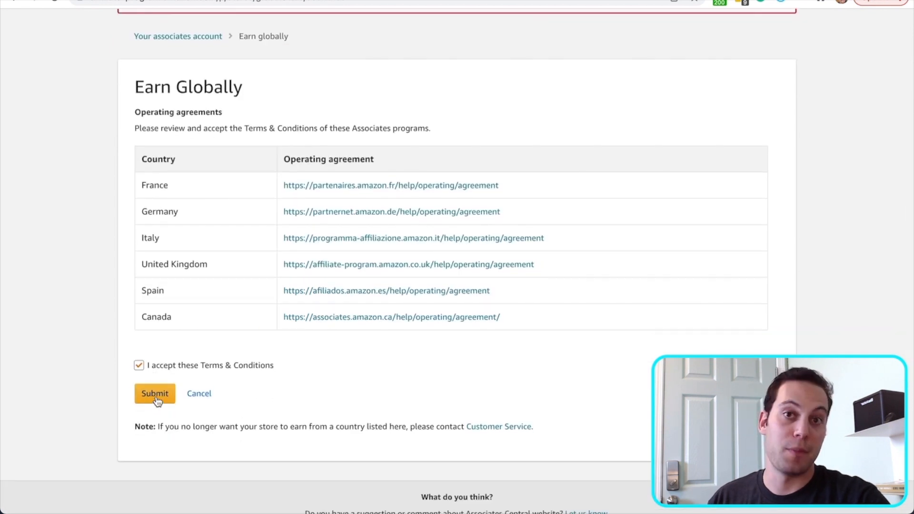
left_click(156, 398)
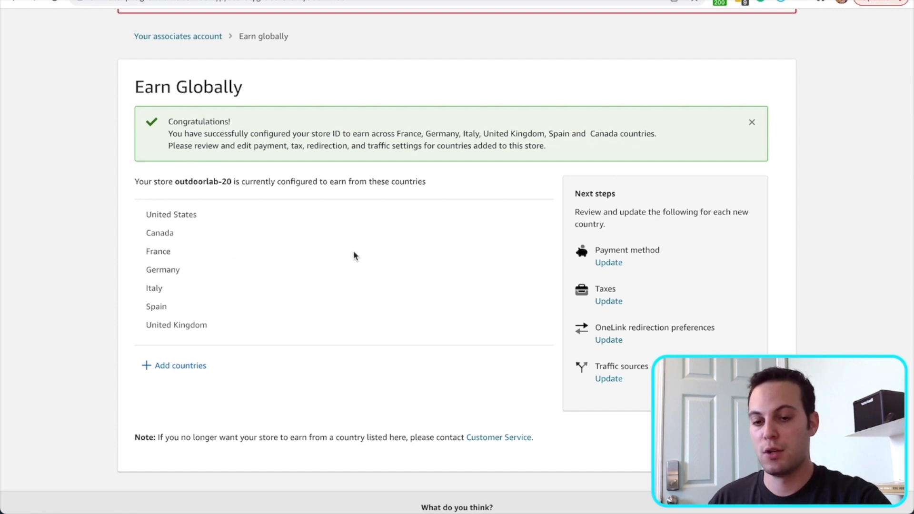
Open the OneLink redirection preferences, set the store's tracking ID to Do not redirect for United Kingdom, and save
scroll(429, 295, "down", 1)
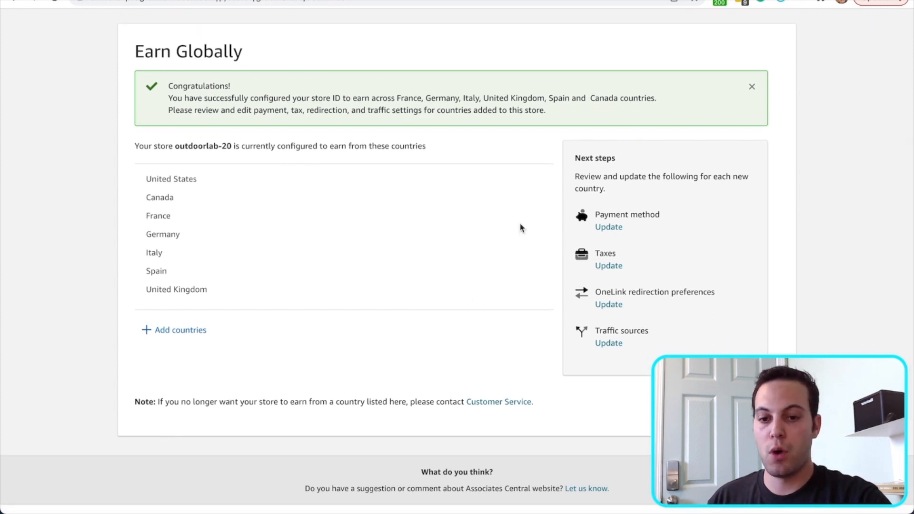
left_click(613, 306)
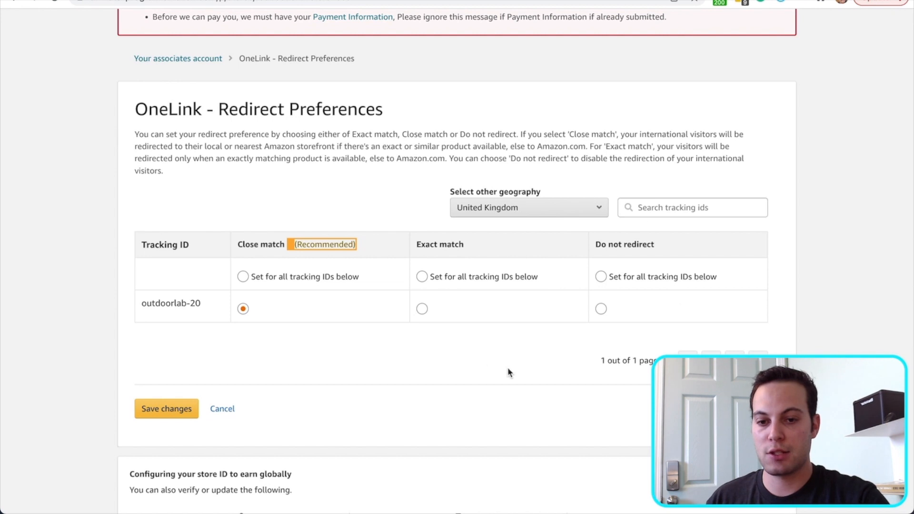
left_click(600, 309)
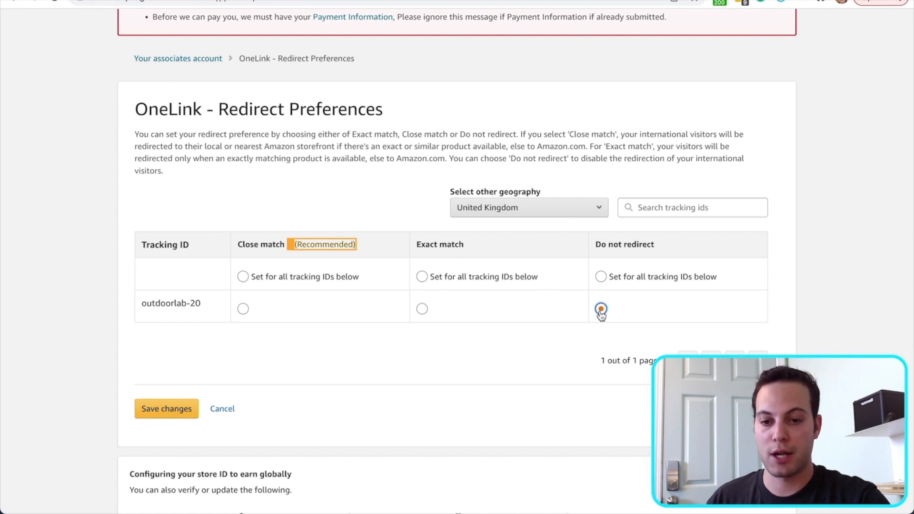
left_click(167, 409)
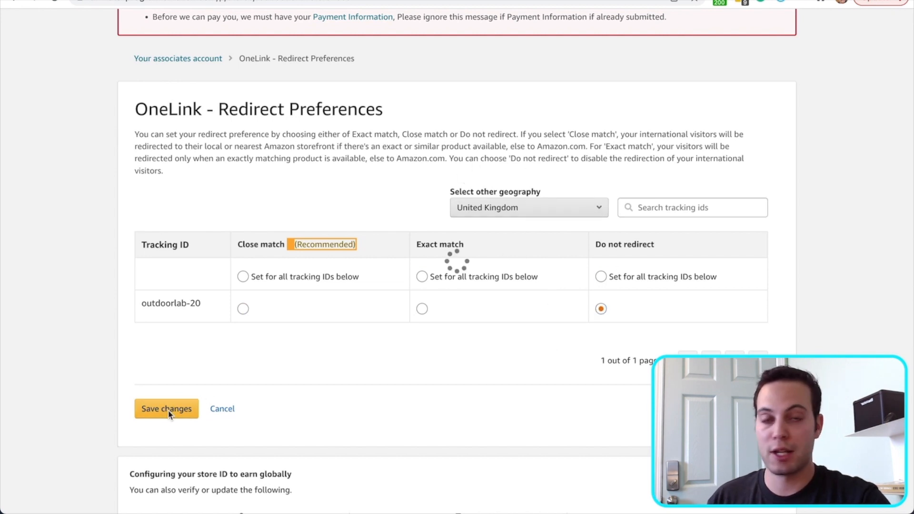
Set the store's tracking ID to Do not redirect for Sweden and save the changes
scroll(404, 414, "down", 3)
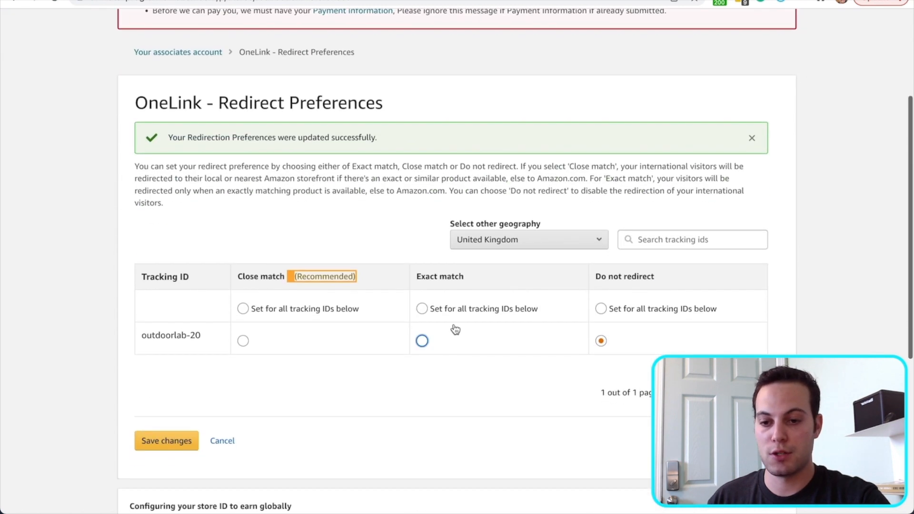
left_click(527, 243)
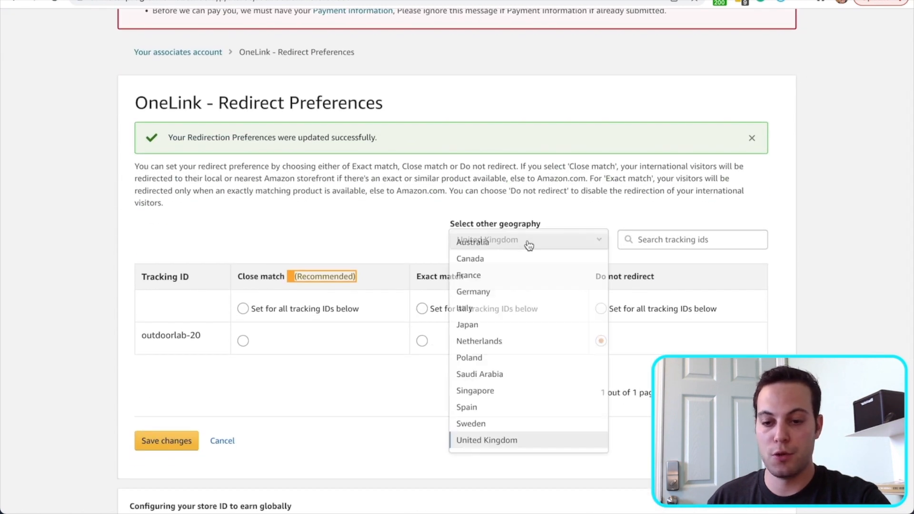
left_click(491, 423)
left_click(601, 302)
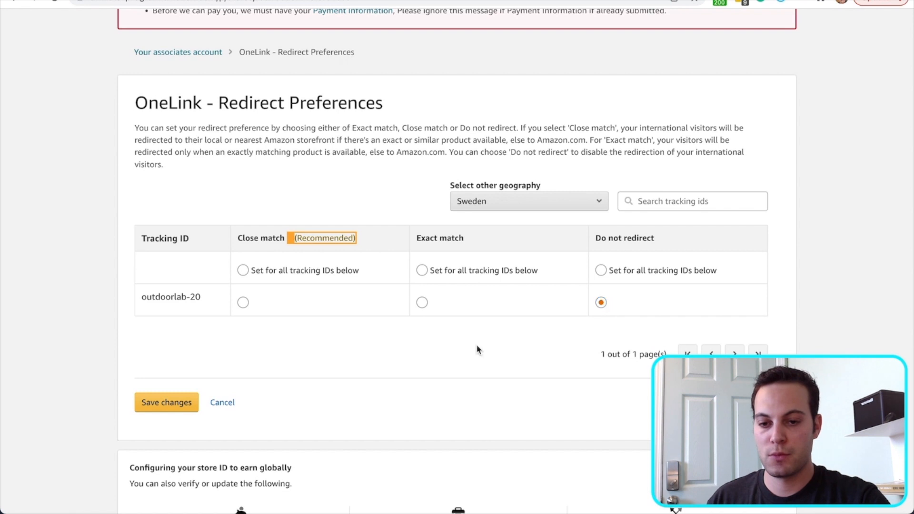
left_click(186, 403)
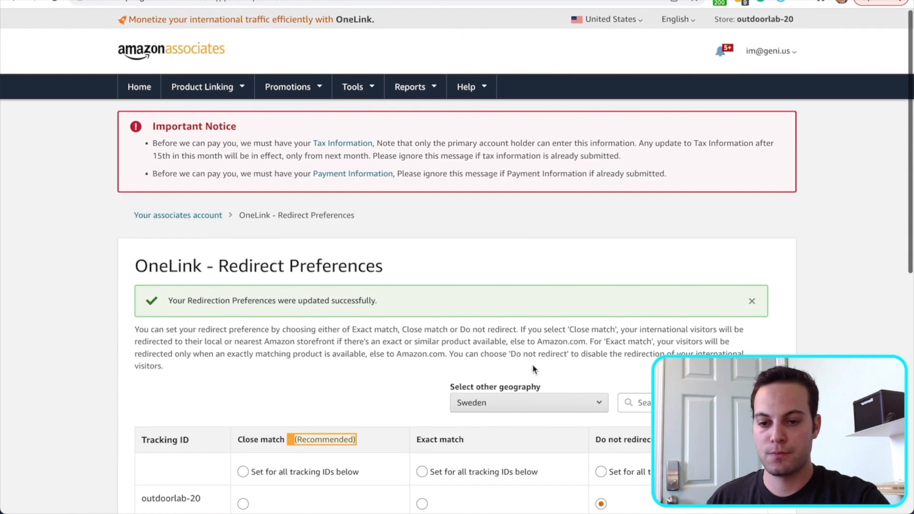
Set the store's tracking ID to Do not redirect for Spain and save the changes
left_click(533, 402)
left_click(504, 465)
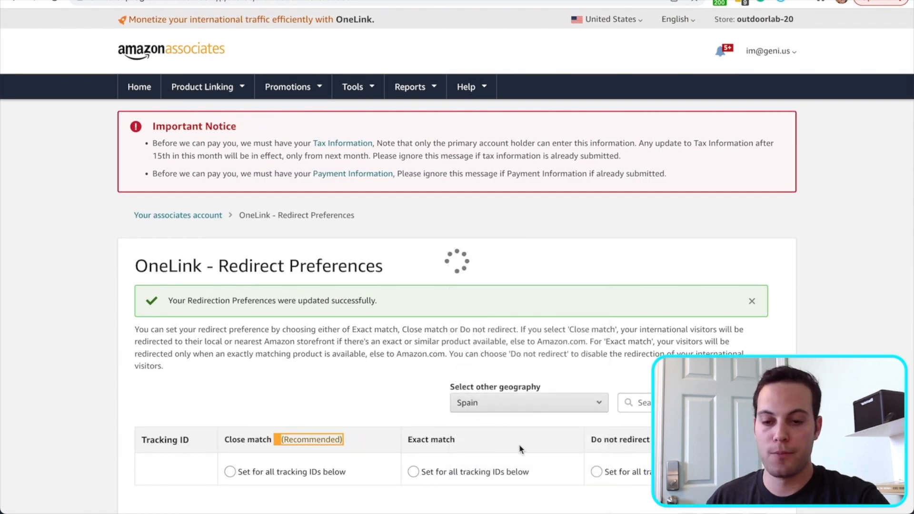
scroll(547, 407, "down", 2)
left_click(601, 367)
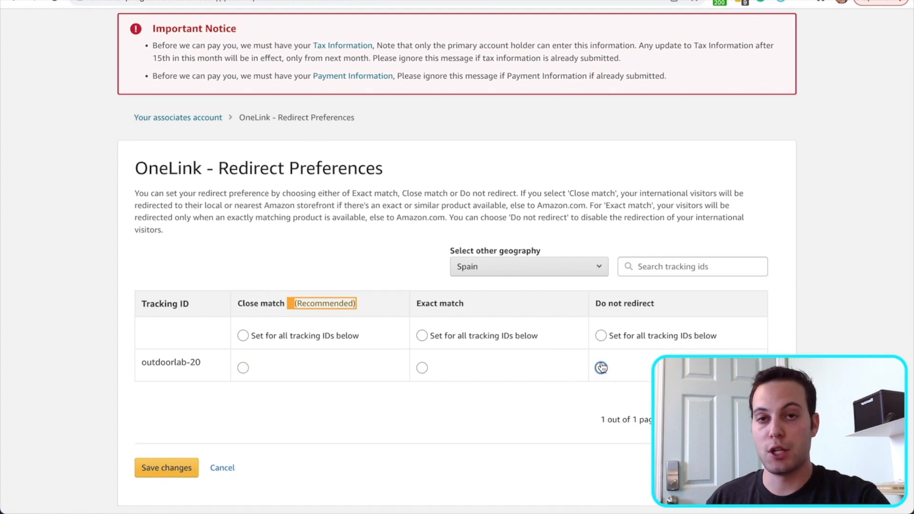
left_click(172, 470)
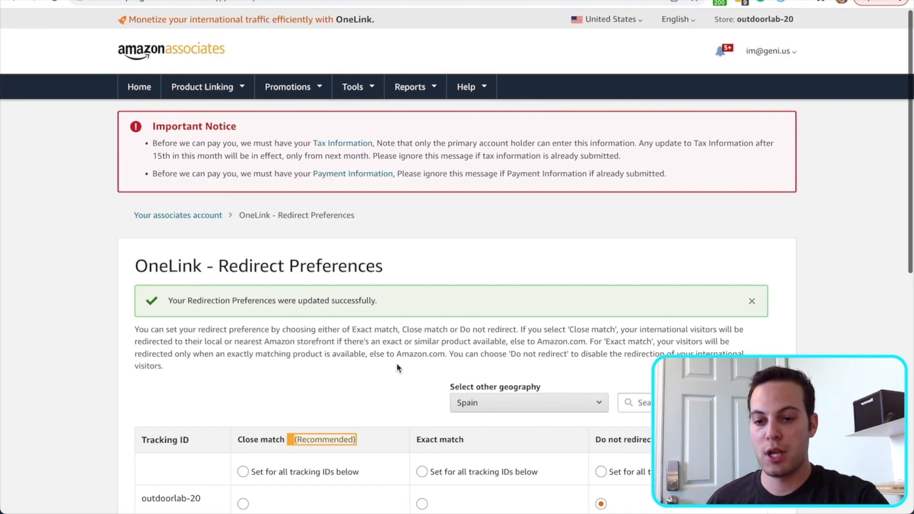
Set the store's tracking ID to Do not redirect for Singapore and save the changes
scroll(536, 344, "down", 2)
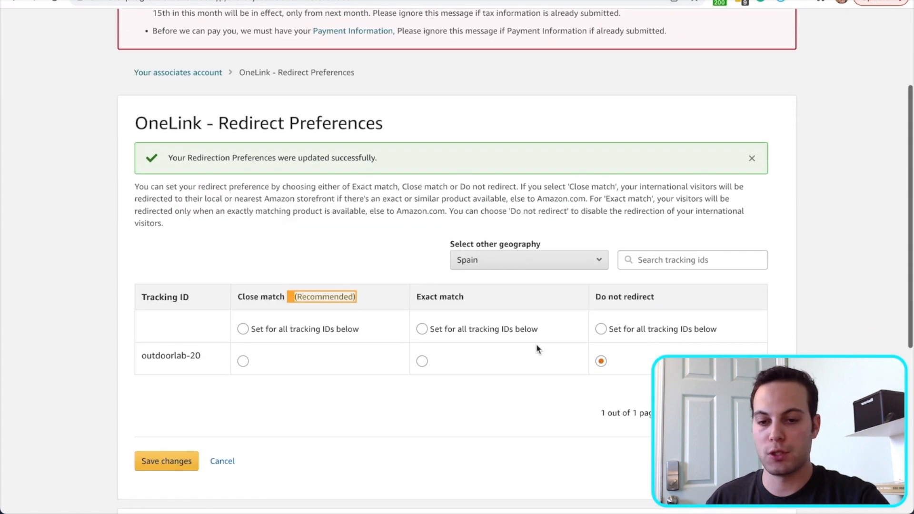
left_click(590, 258)
left_click(505, 412)
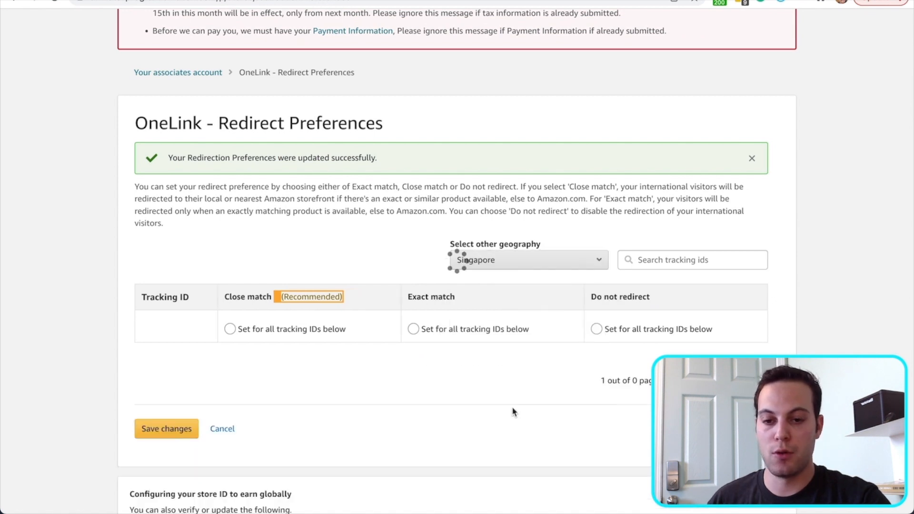
left_click(600, 323)
left_click(169, 424)
Set the store's tracking ID to Do not redirect for Saudi Arabia and save the changes
scroll(570, 328, "down", 3)
left_click(586, 292)
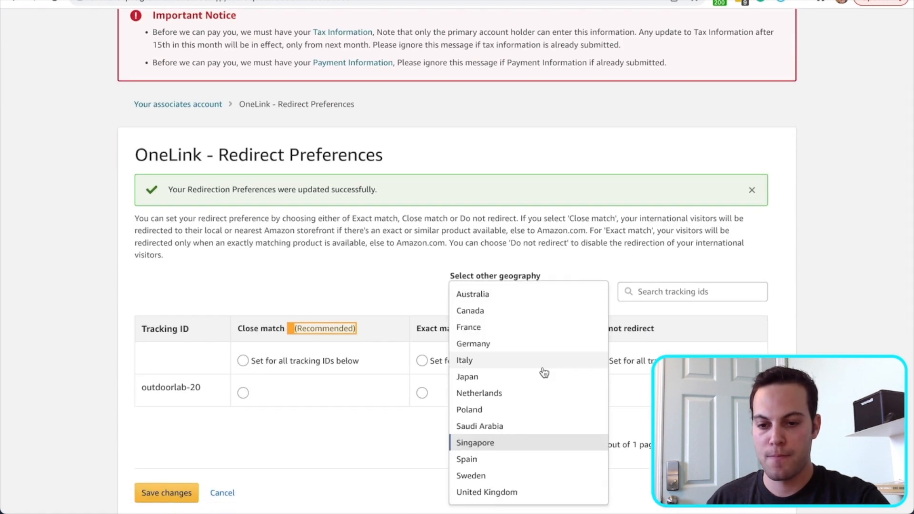
left_click(490, 426)
left_click(599, 354)
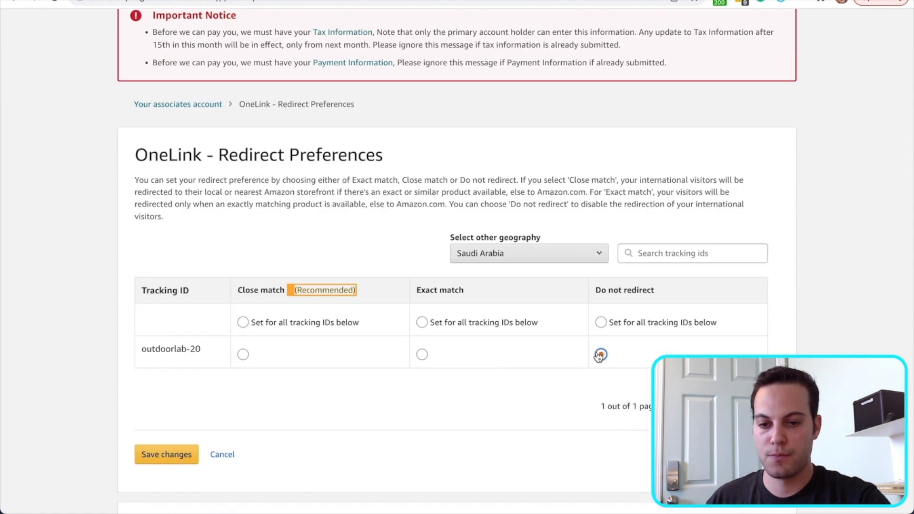
left_click(184, 454)
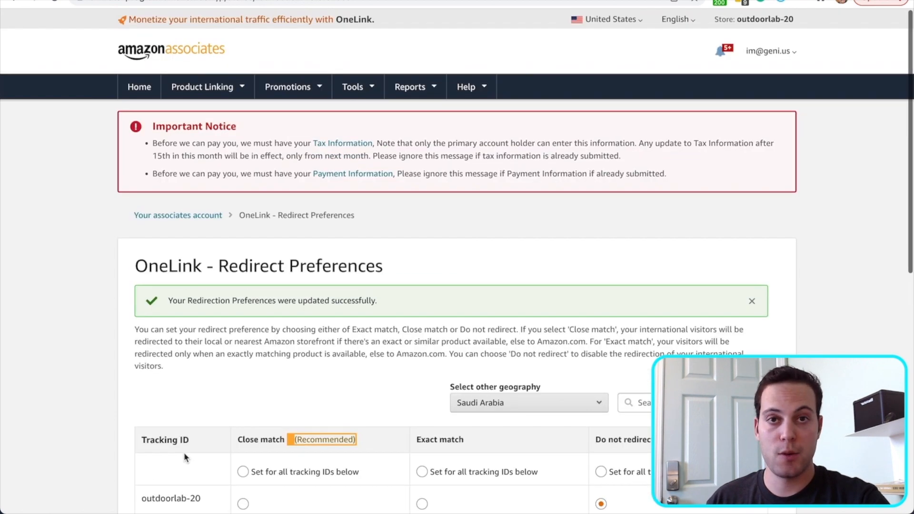
Set the store's tracking ID to Do not redirect for Poland and save the changes
left_click(516, 403)
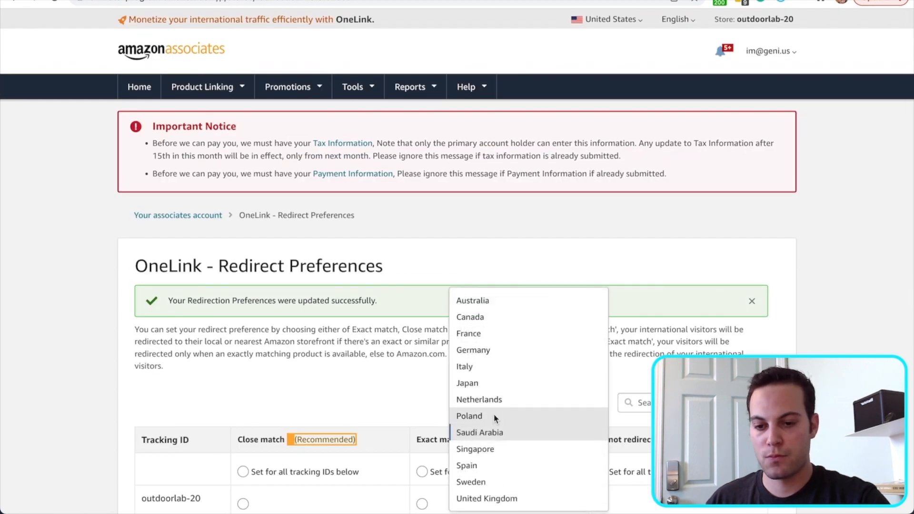
left_click(514, 416)
scroll(476, 419, "down", 4)
left_click(600, 279)
left_click(182, 379)
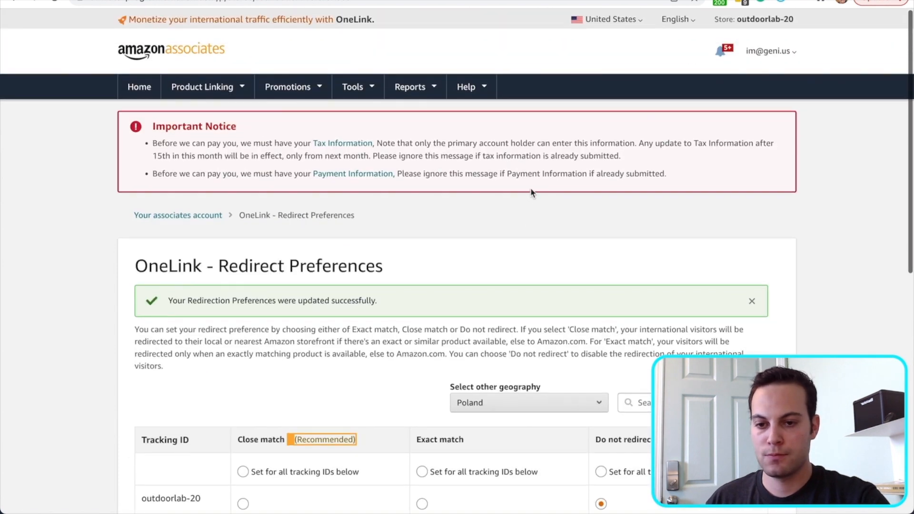
Set the store's tracking ID to Do not redirect for Netherlands and save the changes
left_click(495, 403)
left_click(495, 399)
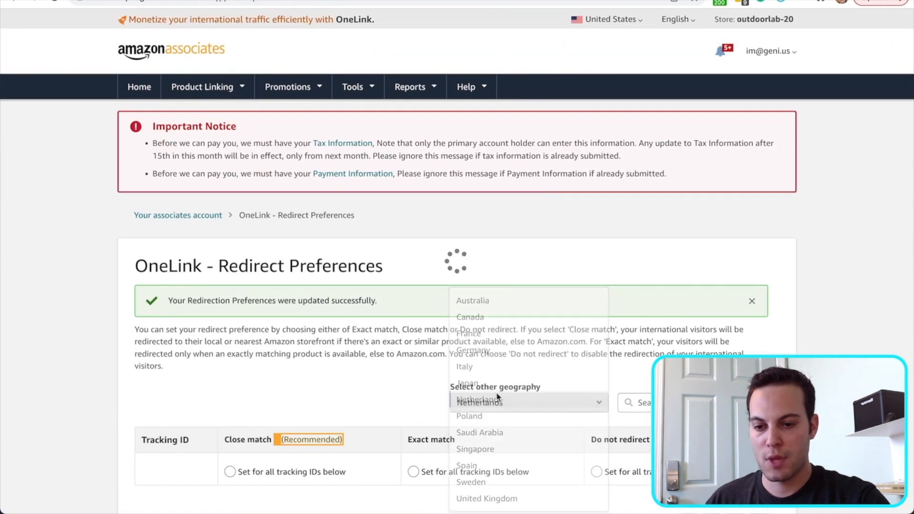
scroll(502, 344, "down", 3)
left_click(601, 346)
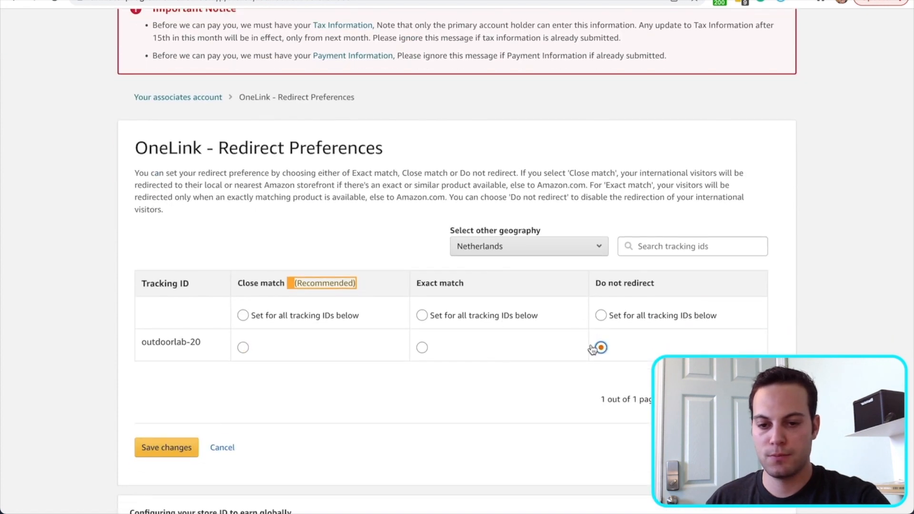
left_click(183, 447)
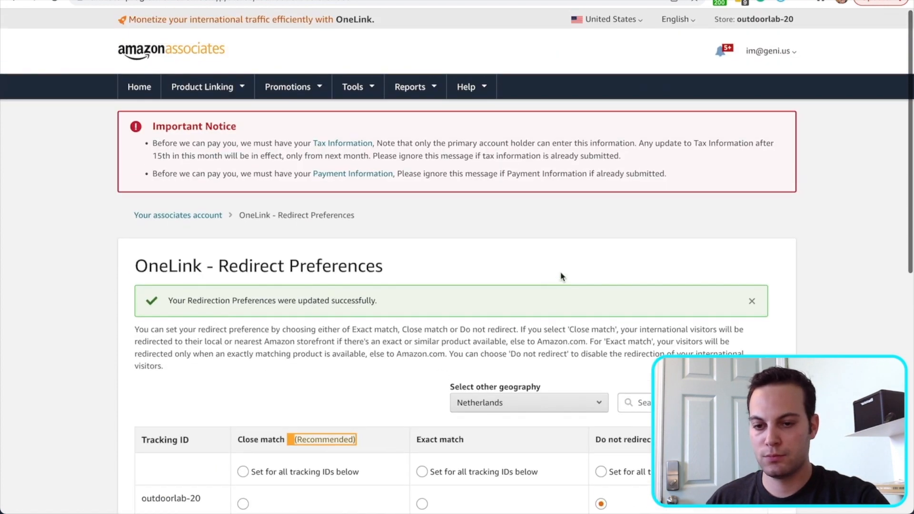
Set the store's tracking ID to Do not redirect for Japan and save the changes
left_click(525, 403)
left_click(521, 384)
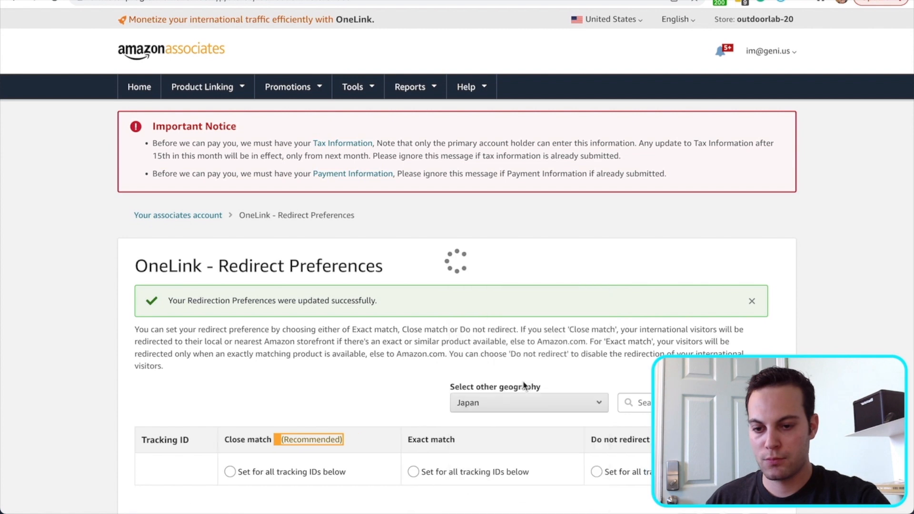
scroll(524, 386, "down", 3)
left_click(600, 354)
left_click(169, 450)
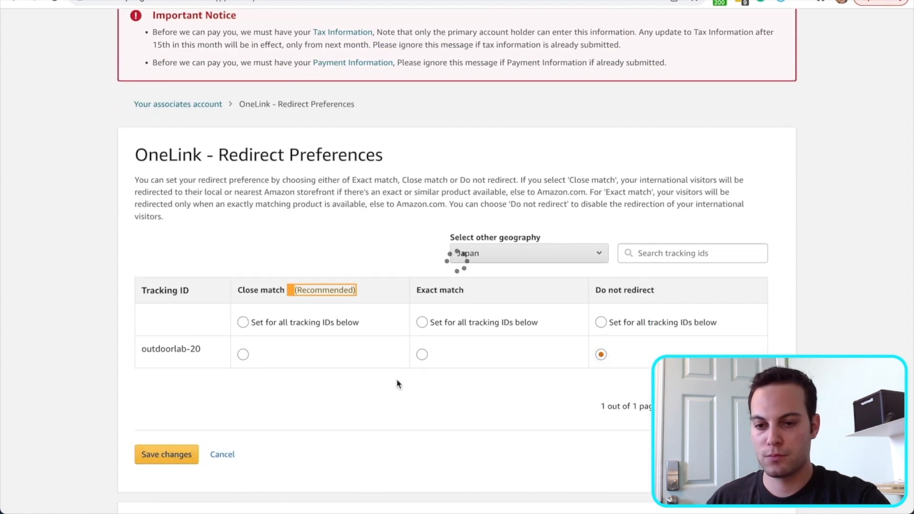
Set the store's tracking ID to Do not redirect for Italy and save the changes
left_click(526, 403)
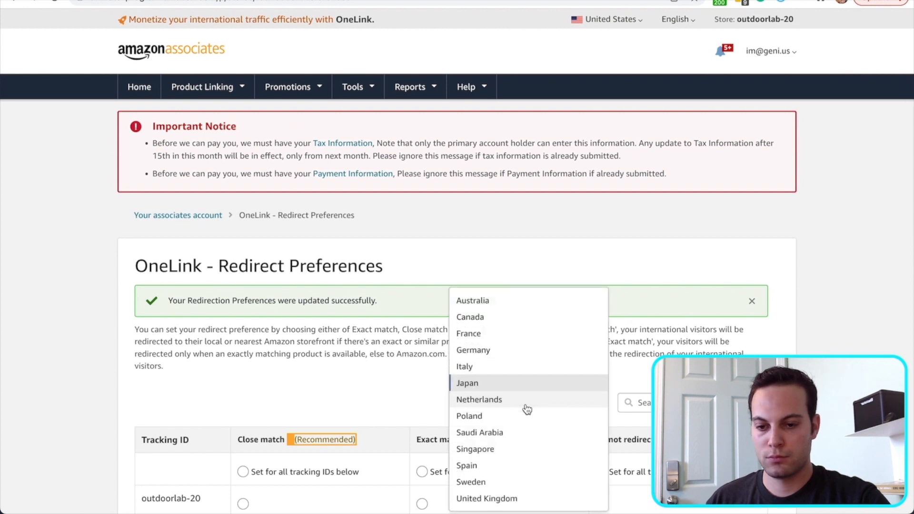
left_click(502, 368)
scroll(593, 365, "down", 3)
left_click(600, 341)
left_click(162, 443)
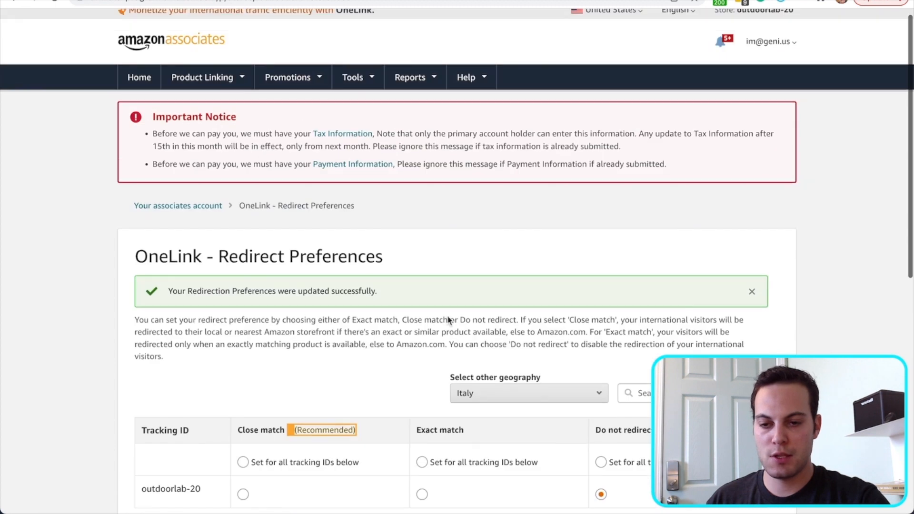
Set the store's tracking ID to Do not redirect for Germany and save the changes
left_click(512, 405)
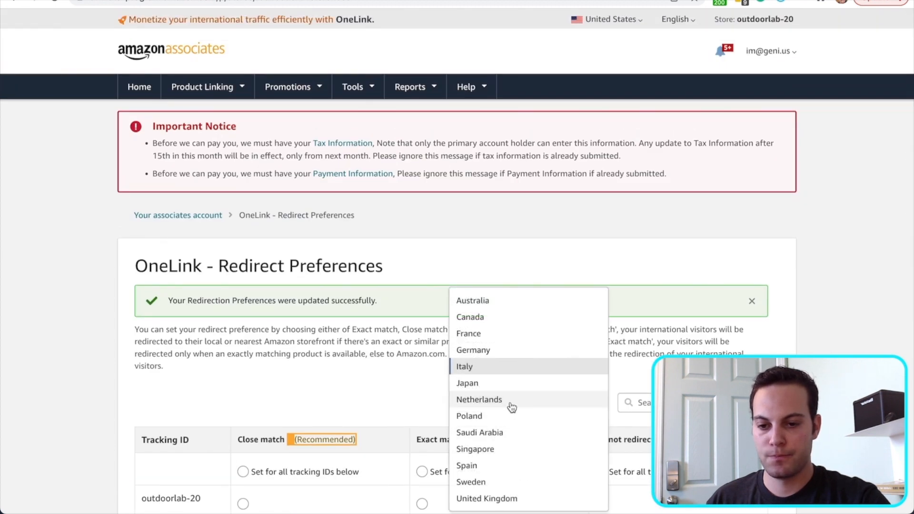
left_click(504, 352)
scroll(542, 375, "down", 5)
left_click(601, 256)
left_click(194, 360)
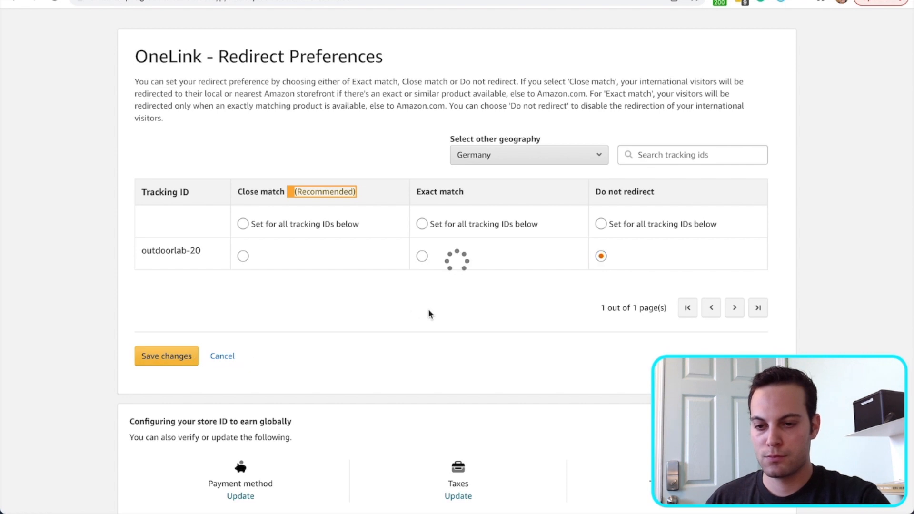
Set the store's tracking ID to Do not redirect for France and save the changes
left_click(511, 405)
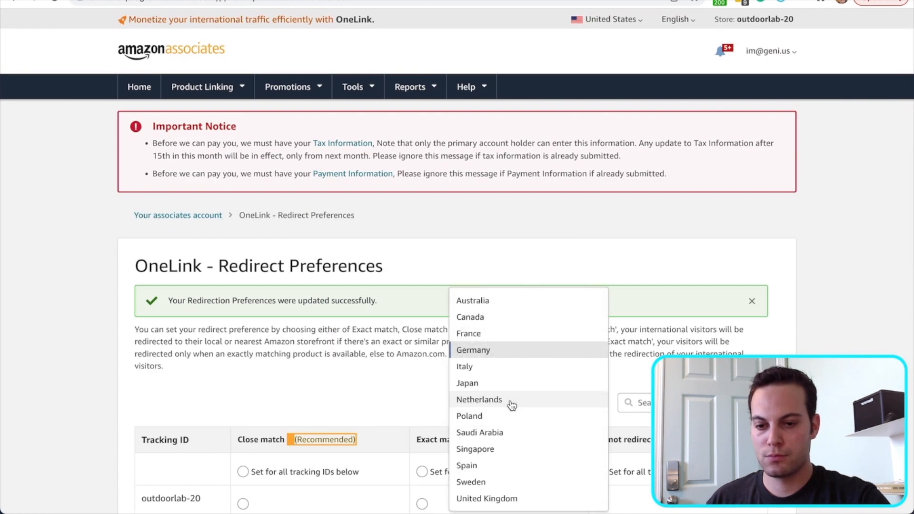
left_click(507, 334)
scroll(577, 355, "down", 3)
left_click(600, 342)
left_click(172, 442)
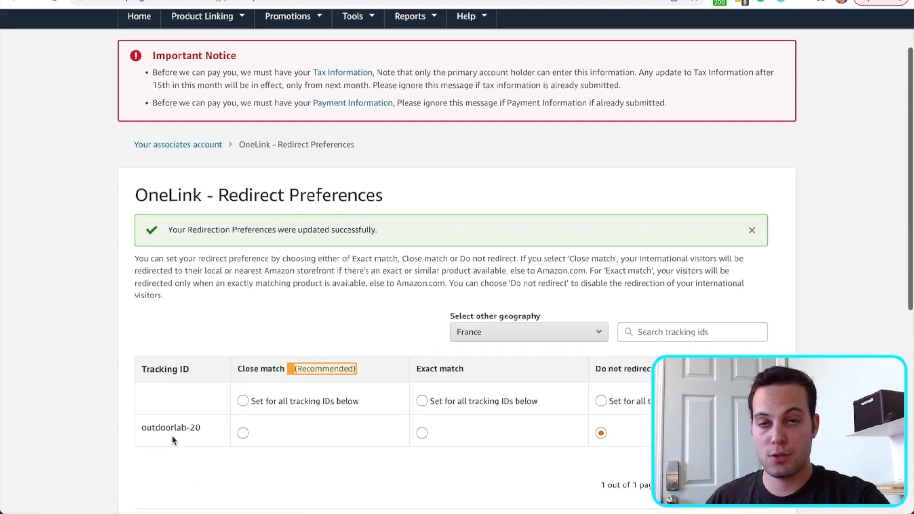
Set the store's tracking ID to Do not redirect for Canada and save the changes
scroll(539, 328, "down", 1)
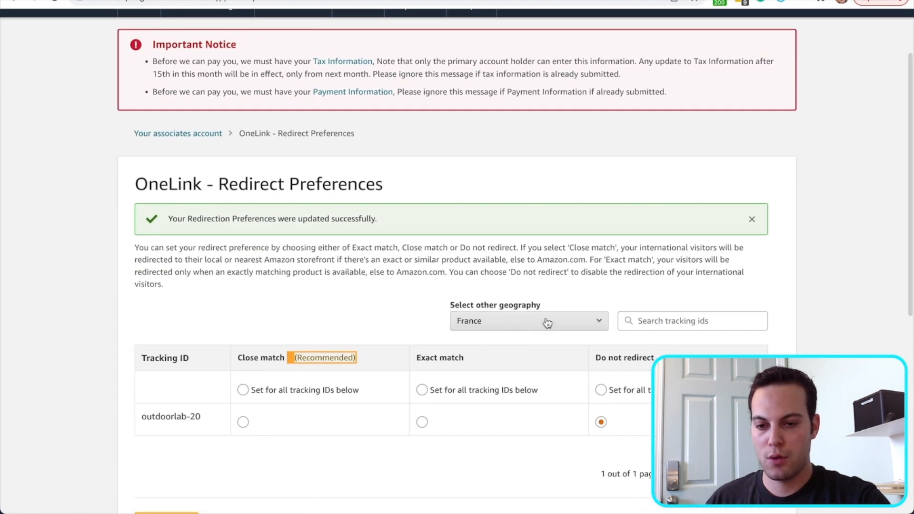
left_click(541, 322)
scroll(534, 317, "down", 2)
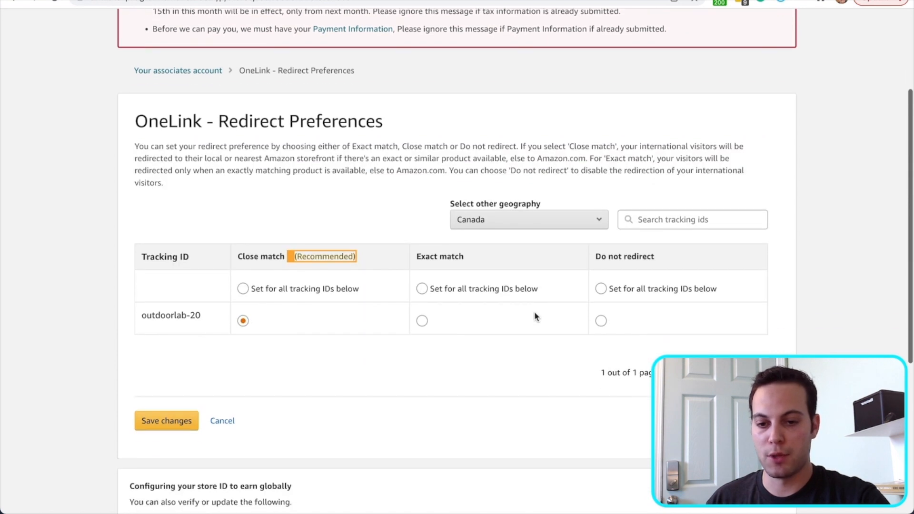
left_click(600, 320)
left_click(181, 423)
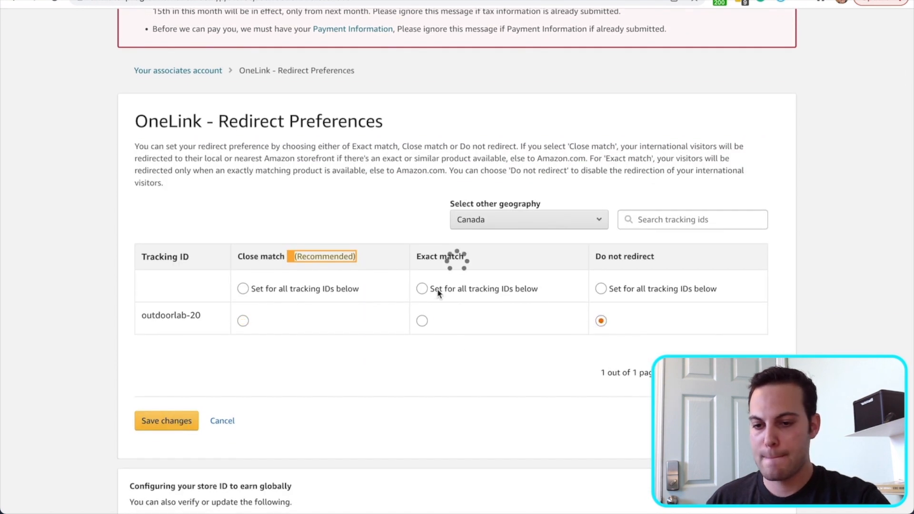
Set the store's tracking ID to Do not redirect for Australia and save the changes
left_click(507, 402)
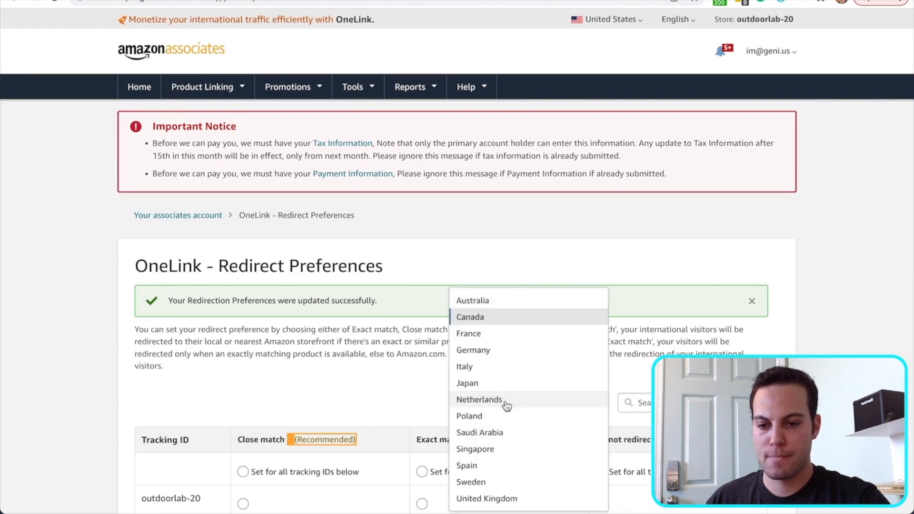
left_click(491, 302)
scroll(508, 329, "down", 2)
scroll(511, 332, "down", 1)
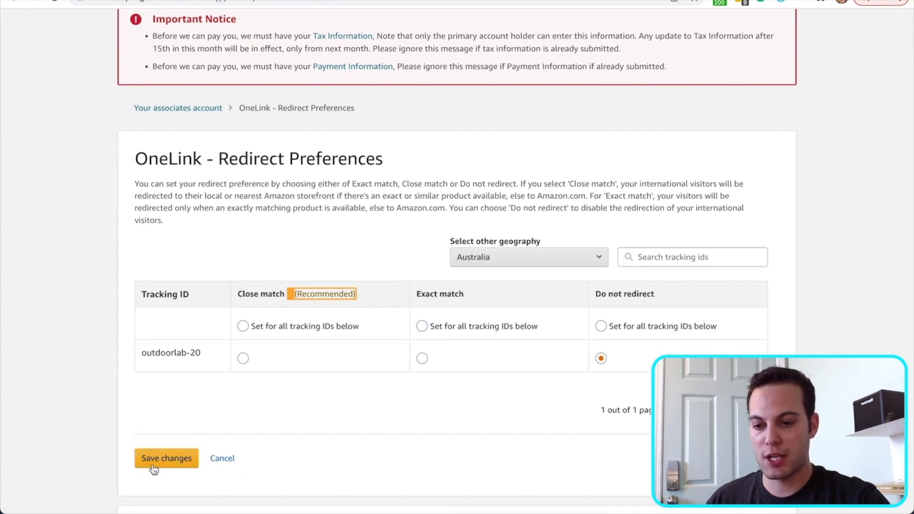
left_click(168, 462)
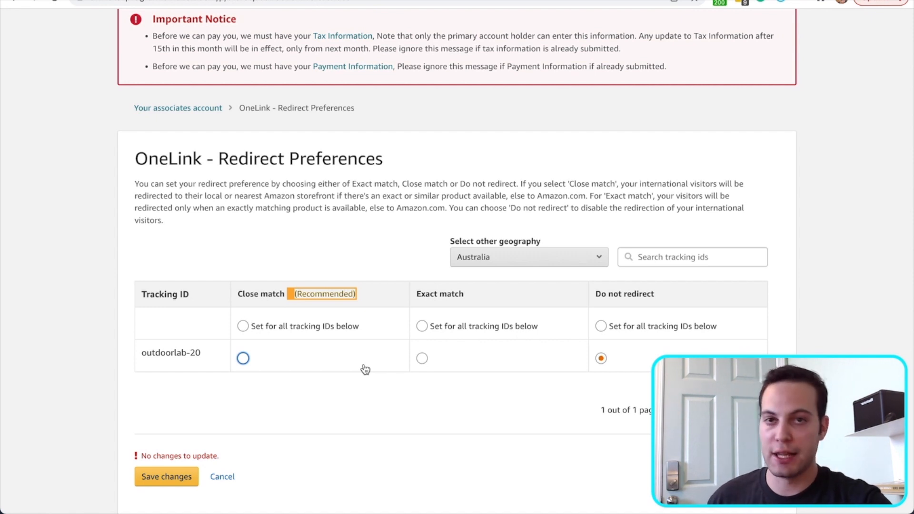
Return to the Associates home page, reopen OneLink and review the countries the store is set up to operate in
scroll(460, 295, "up", 2)
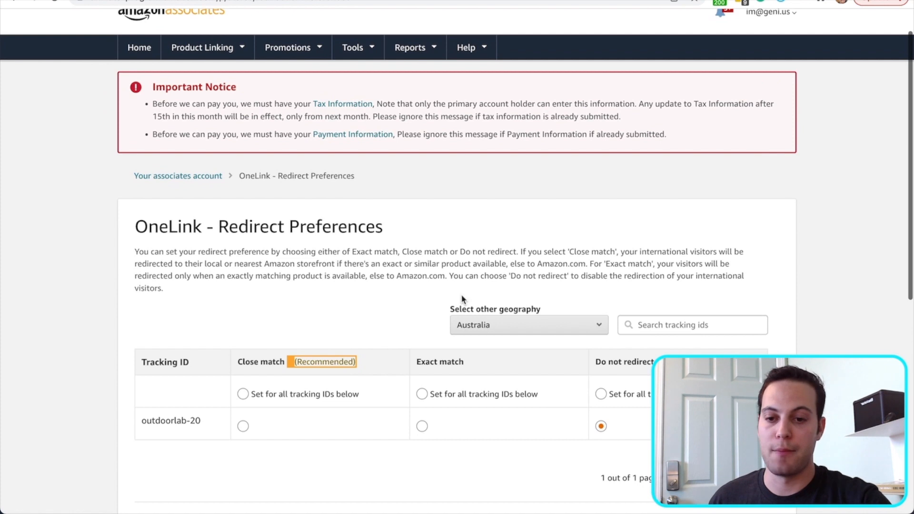
scroll(462, 296, "up", 1)
scroll(461, 295, "down", 1)
scroll(461, 295, "up", 1)
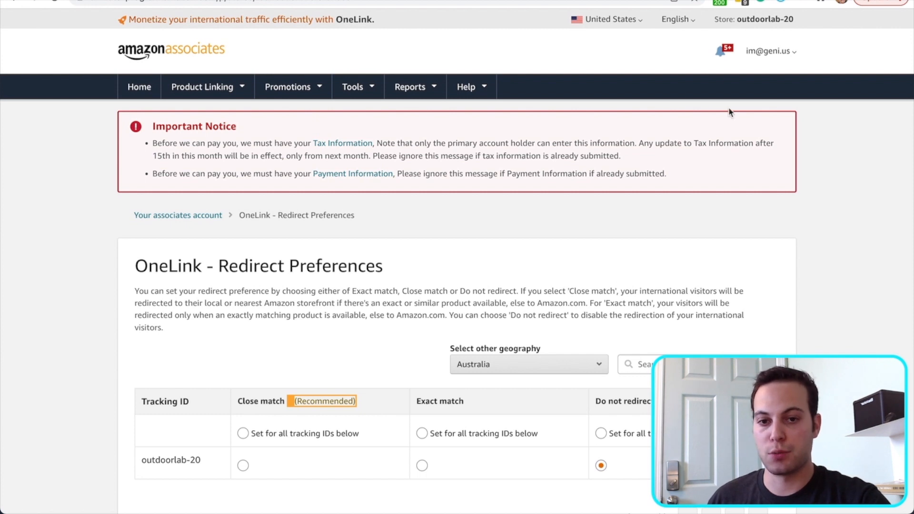
left_click(135, 96)
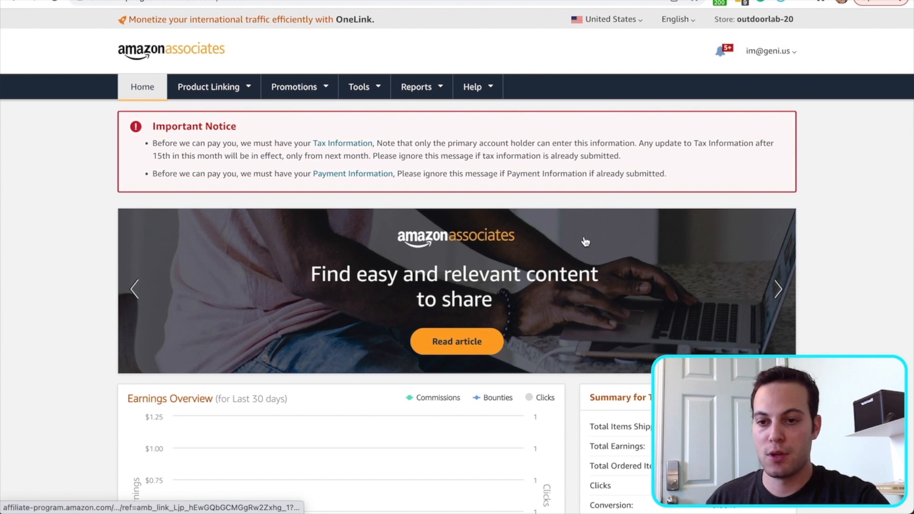
mouse_move(367, 91)
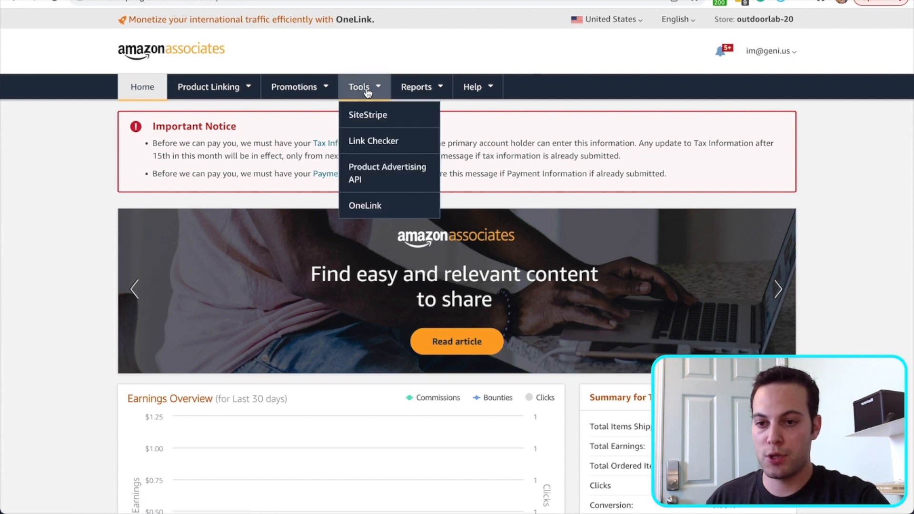
left_click(377, 205)
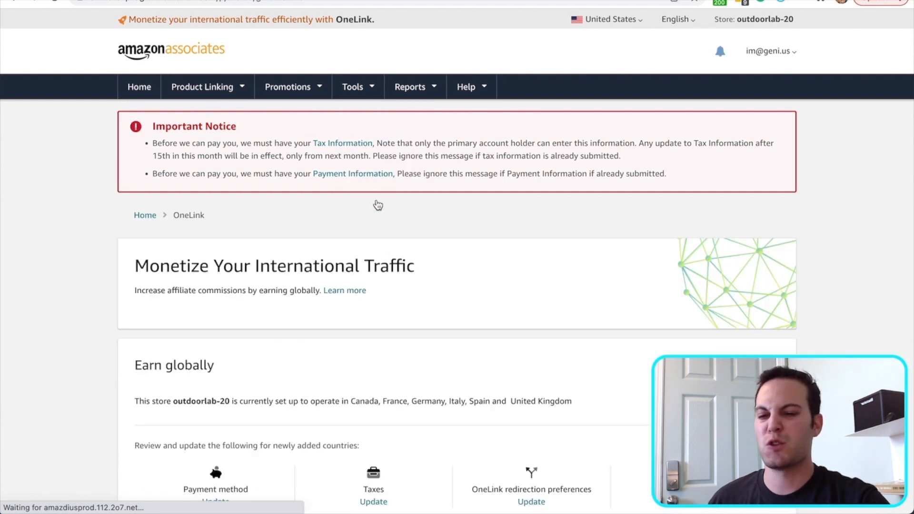
scroll(389, 295, "down", 3)
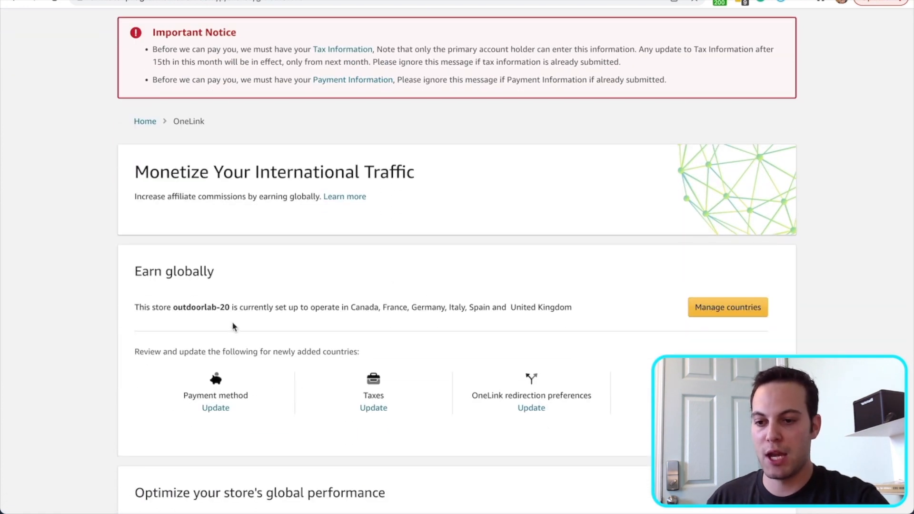
scroll(720, 235, "up", 1)
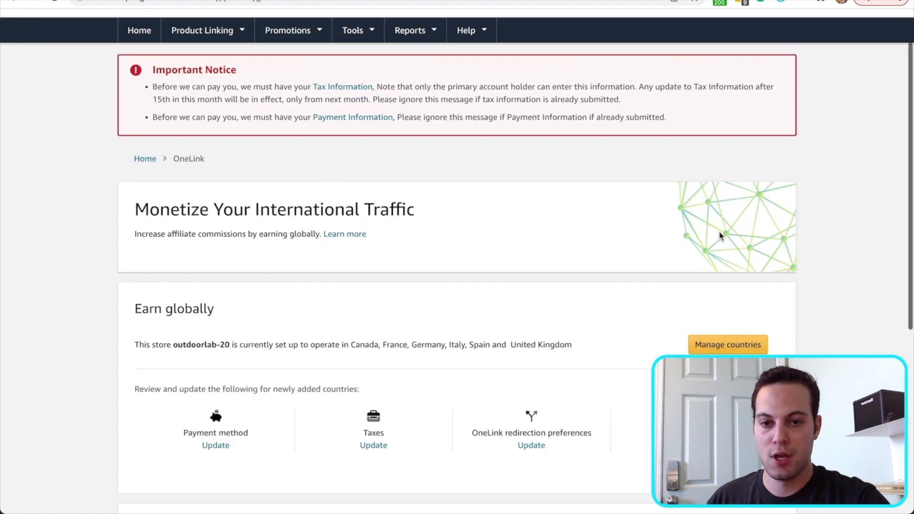
Copy the store's tracking ID from the header of the OneLink page
scroll(720, 235, "up", 2)
mouse_move(795, 25)
left_mouse_down()
mouse_move(737, 21)
mouse_move(793, 20)
left_mouse_up()
key("ctrl+c")
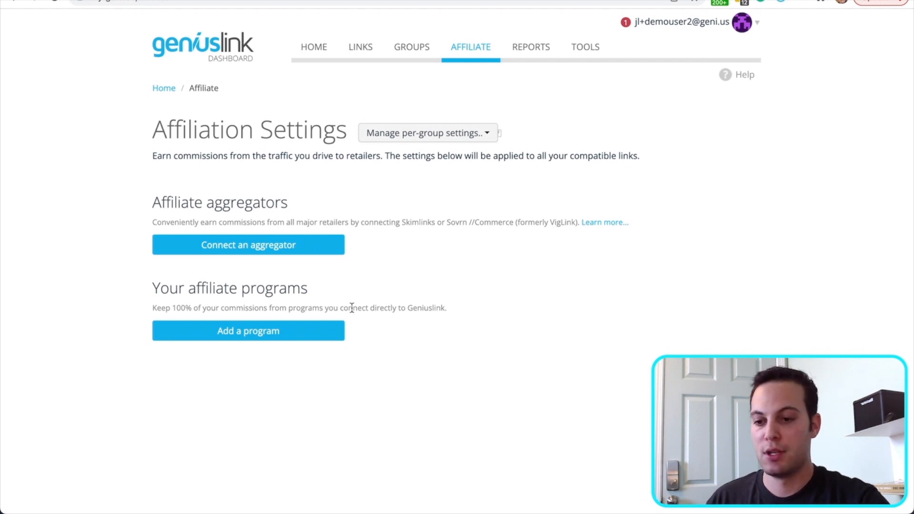
In the Geniuslink affiliation settings, connect the Amazon US affiliate program using the copied tracking ID
left_click(310, 336)
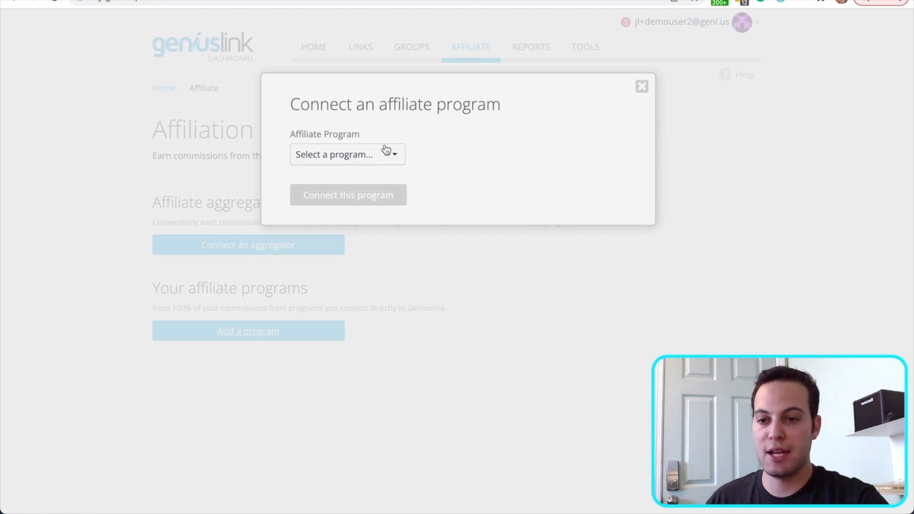
left_click(383, 150)
scroll(397, 322, "down", 5)
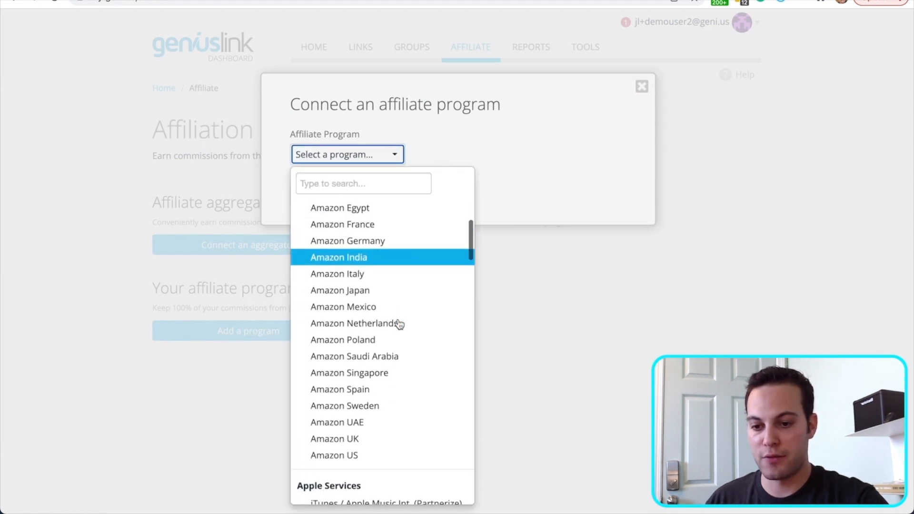
left_click(352, 455)
left_click(389, 199)
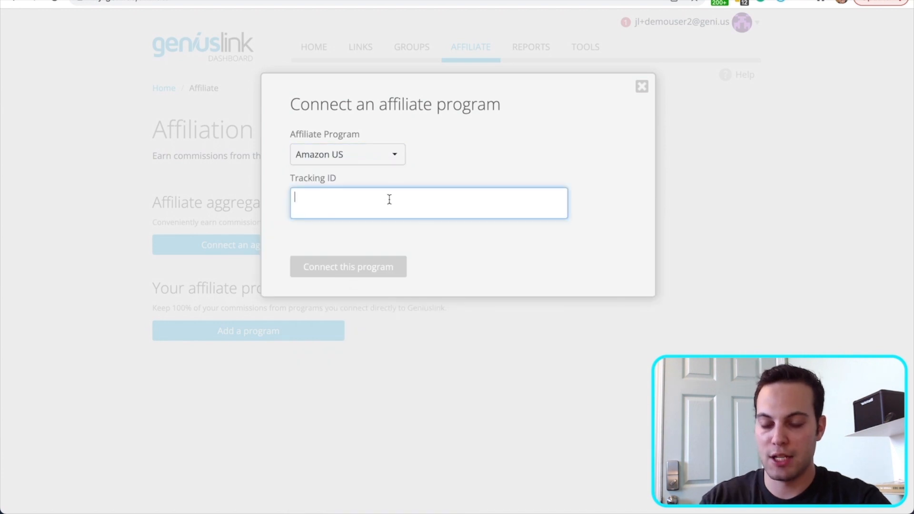
key("ctrl+v")
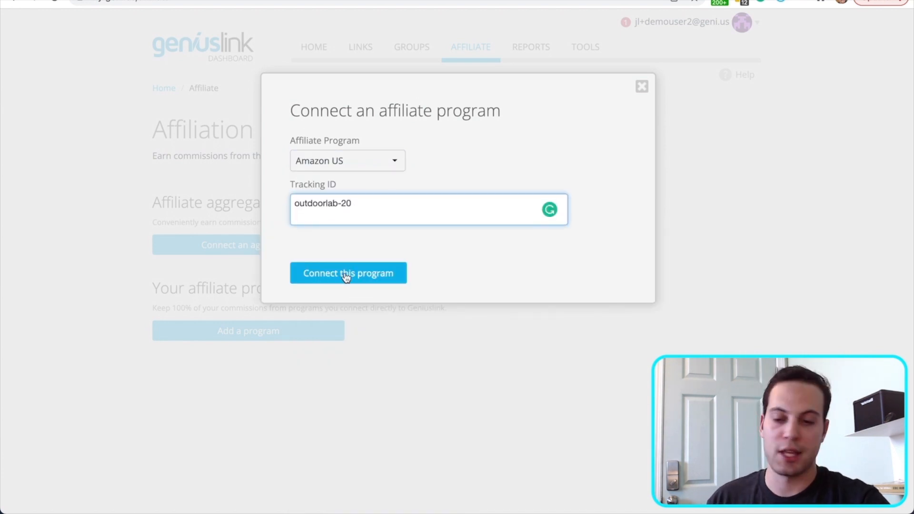
left_click(364, 274)
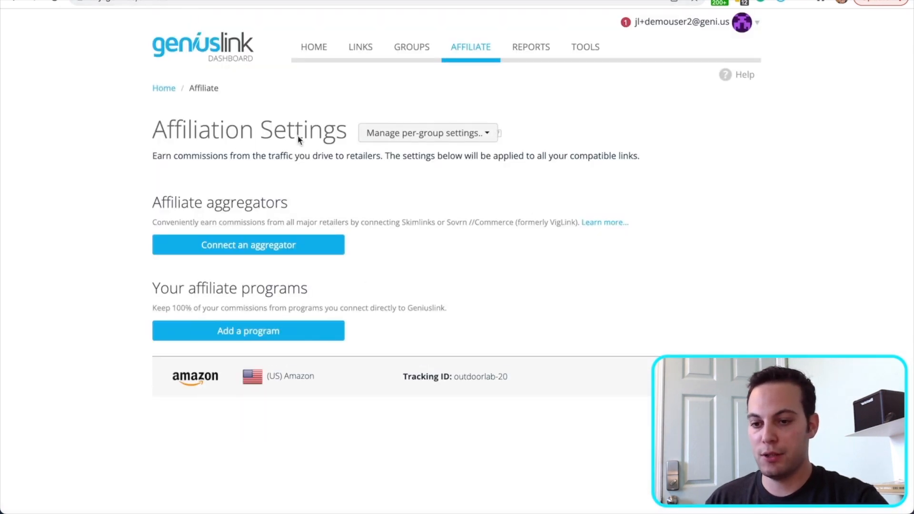
Check the store's tracking ID in Amazon Associates, then connect the Amazon Canada program in Geniuslink with that same ID
left_click(267, 1)
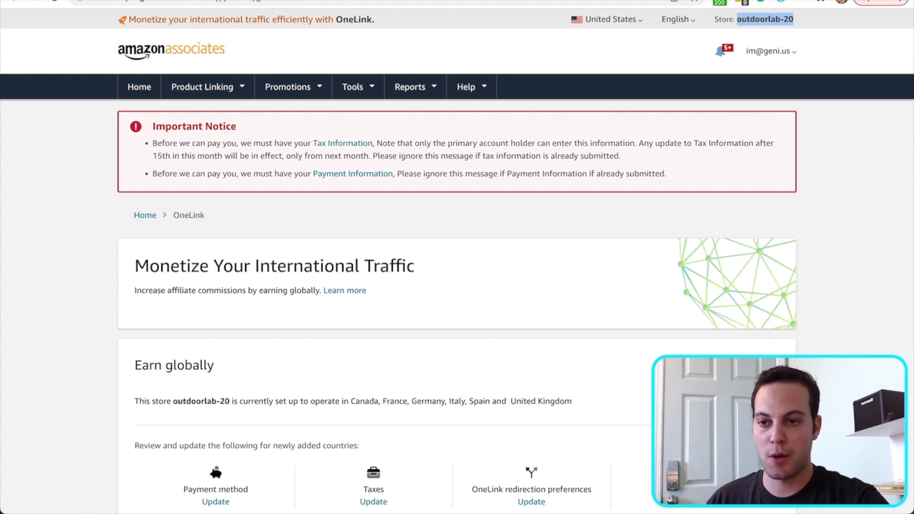
left_click(314, 1)
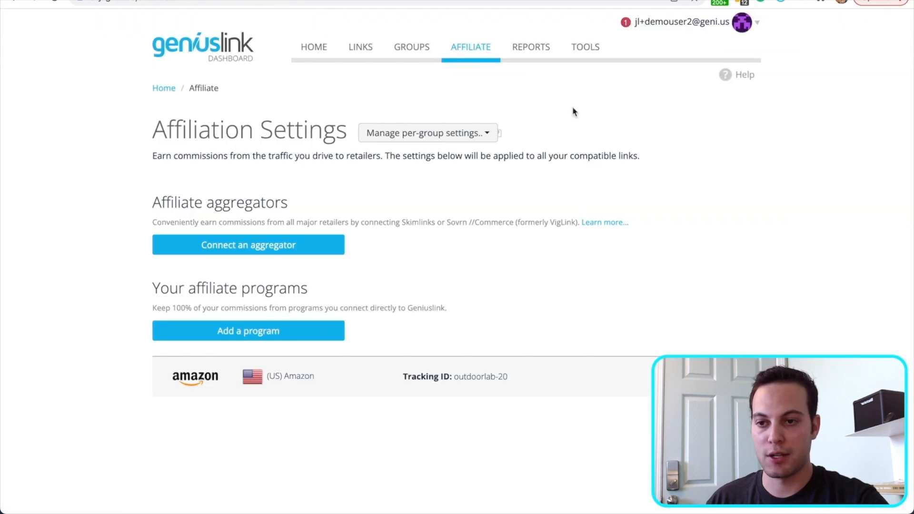
left_click(280, 341)
left_click(380, 162)
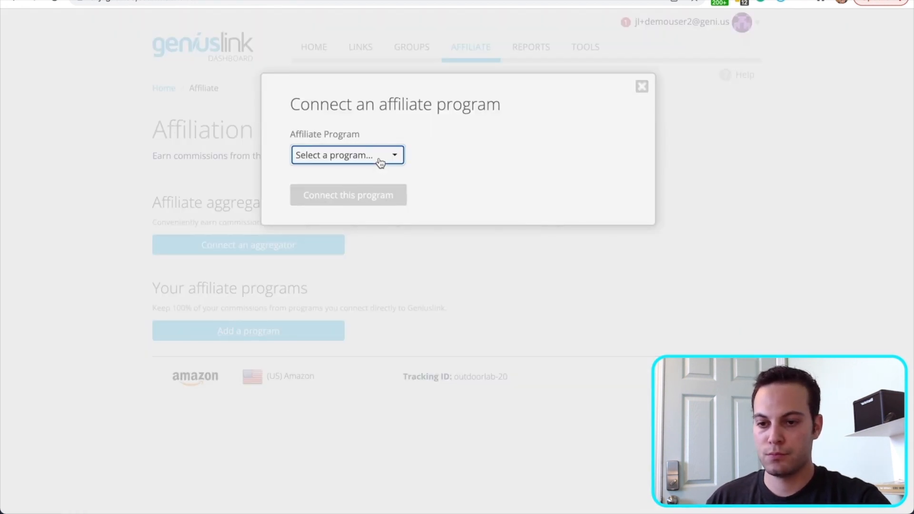
scroll(385, 333, "down", 1)
left_click(390, 319)
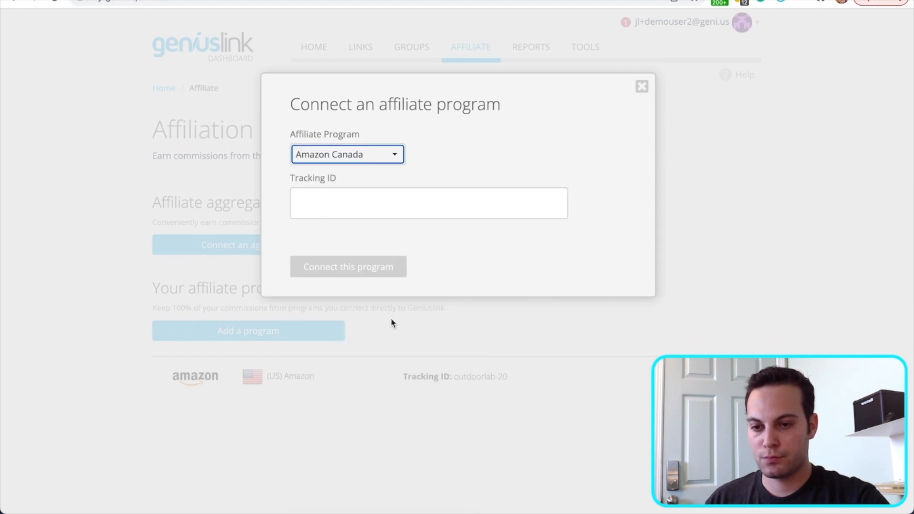
left_click(393, 210)
key("ctrl+v")
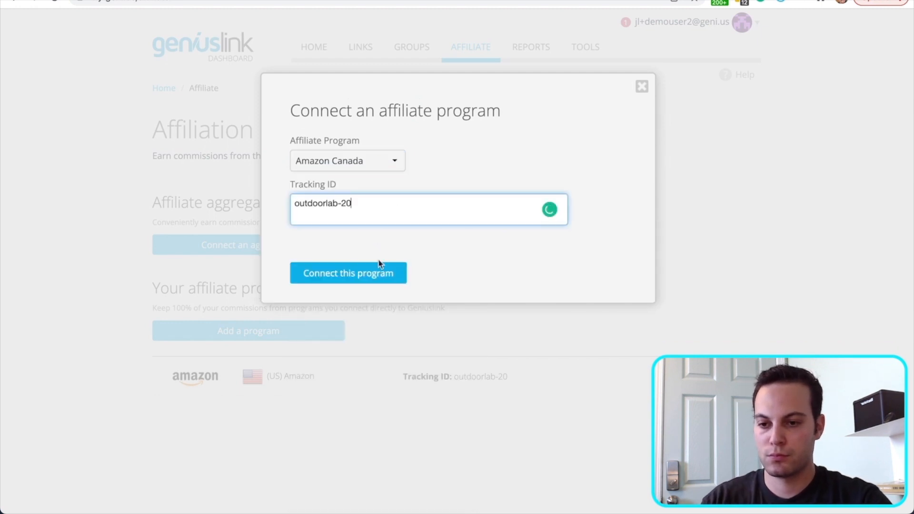
left_click(375, 274)
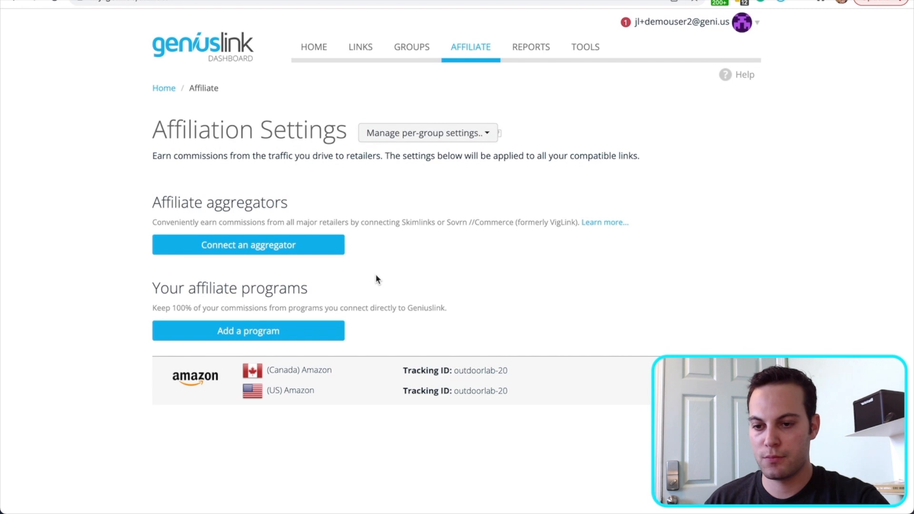
Connect the Amazon Germany affiliate program using the store's copied tracking ID
left_click(314, 332)
left_click(381, 162)
scroll(380, 364, "down", 3)
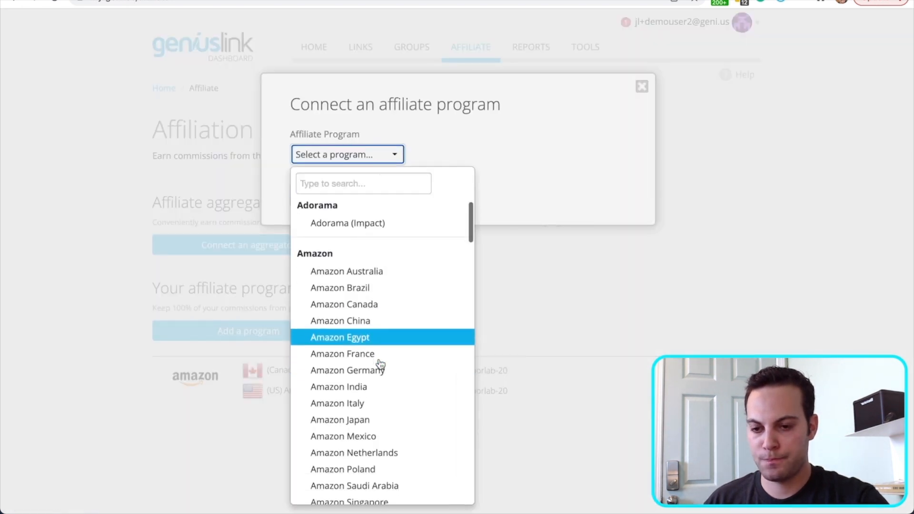
left_click(384, 324)
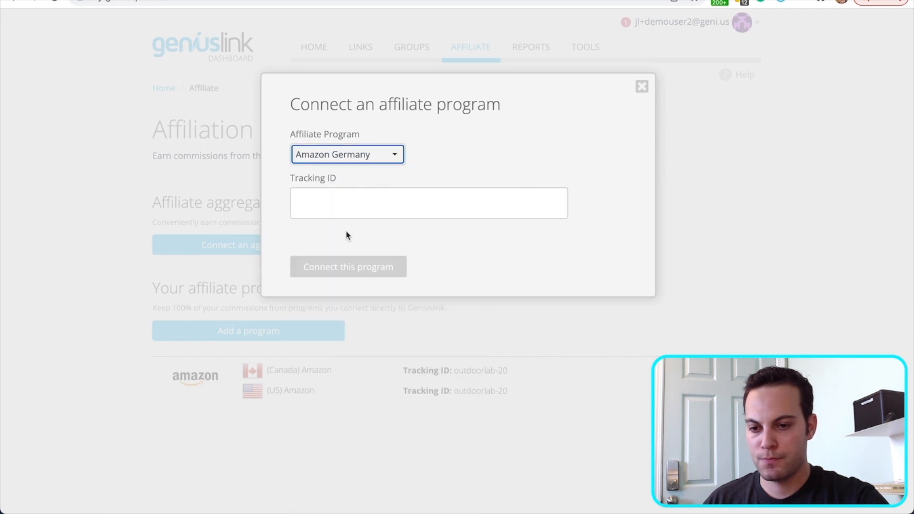
left_click(361, 208)
key("ctrl+v")
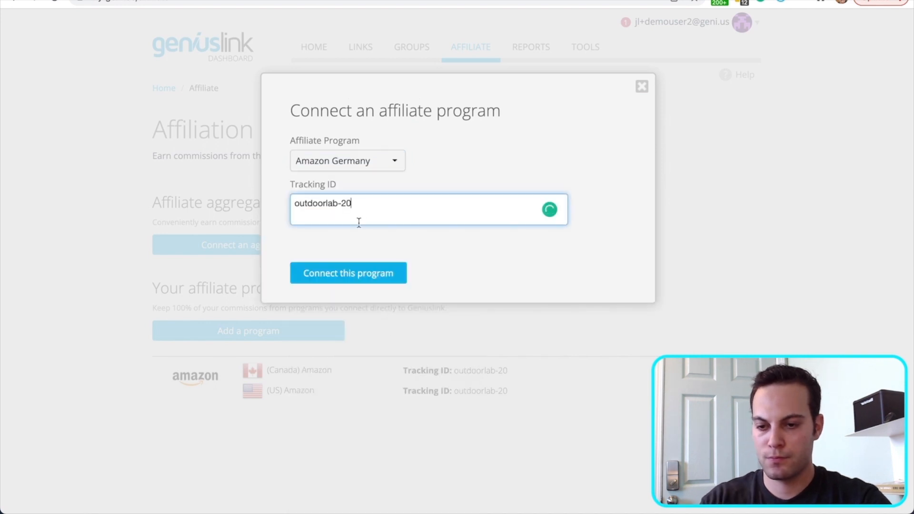
left_click(357, 274)
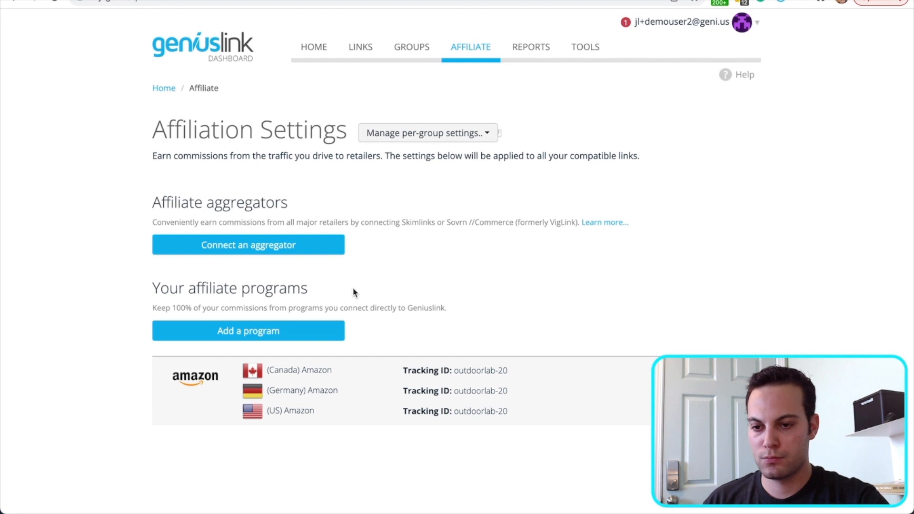
Add the Amazon France affiliate program and connect it with the same store tracking ID
left_click(321, 328)
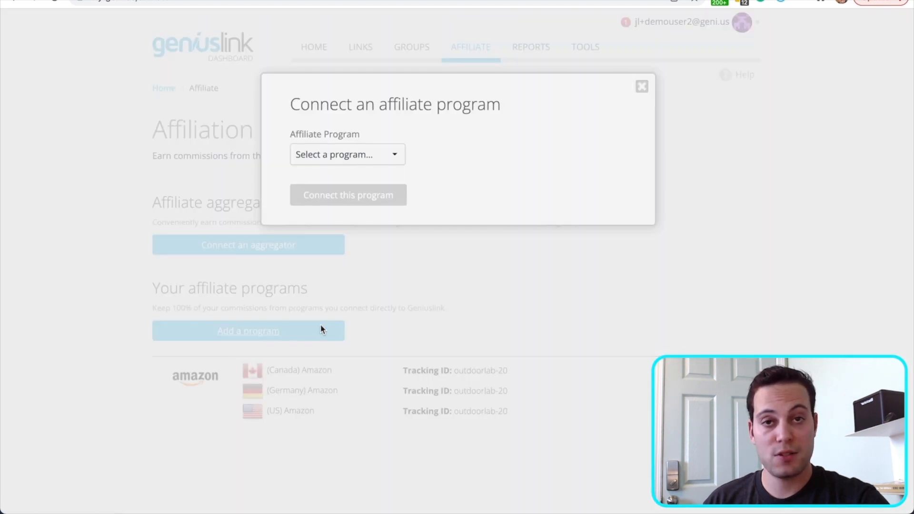
left_click(381, 159)
scroll(394, 344, "down", 1)
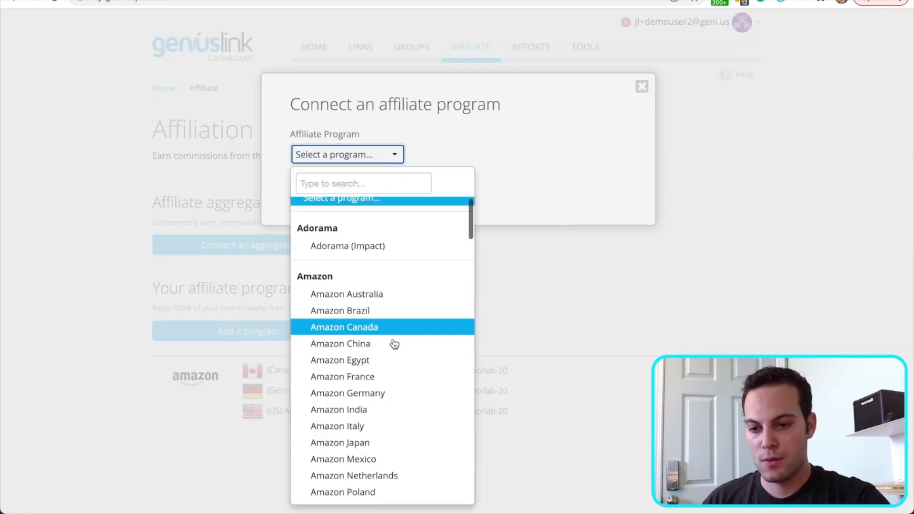
left_click(372, 370)
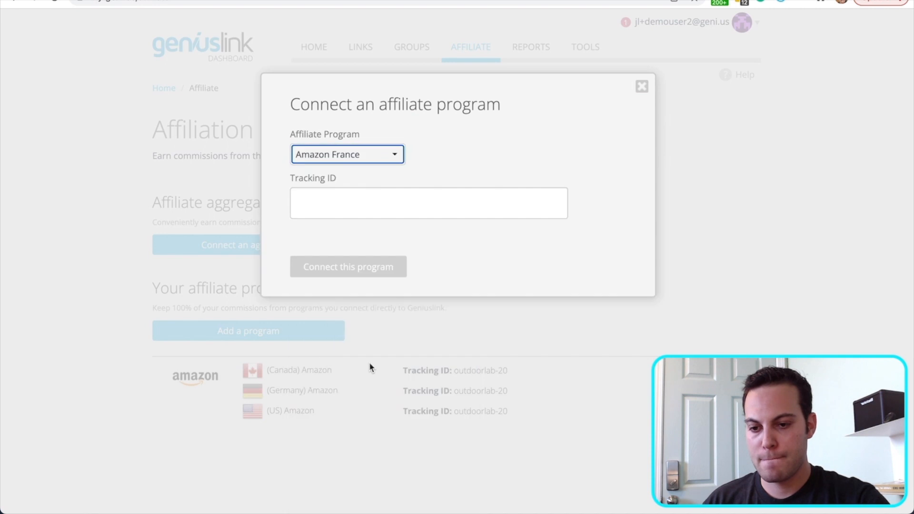
left_click(401, 191)
key("ctrl+v")
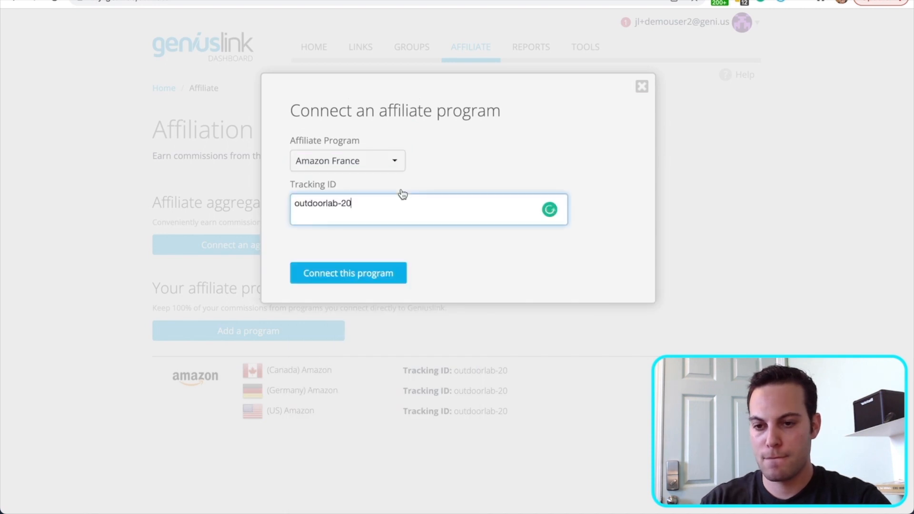
left_click(371, 273)
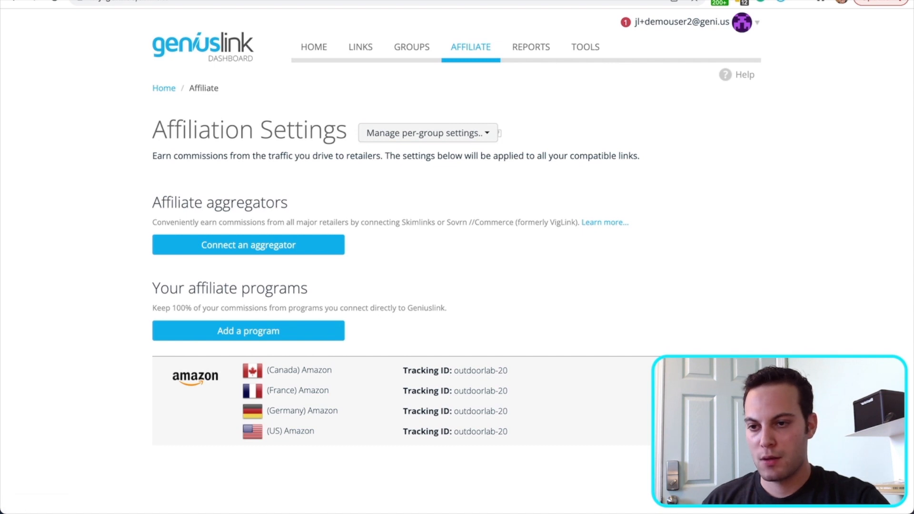
Check the store's operating countries on the Amazon Associates OneLink page, then connect Amazon Italy in Geniuslink with the same tracking ID
left_click(143, 1)
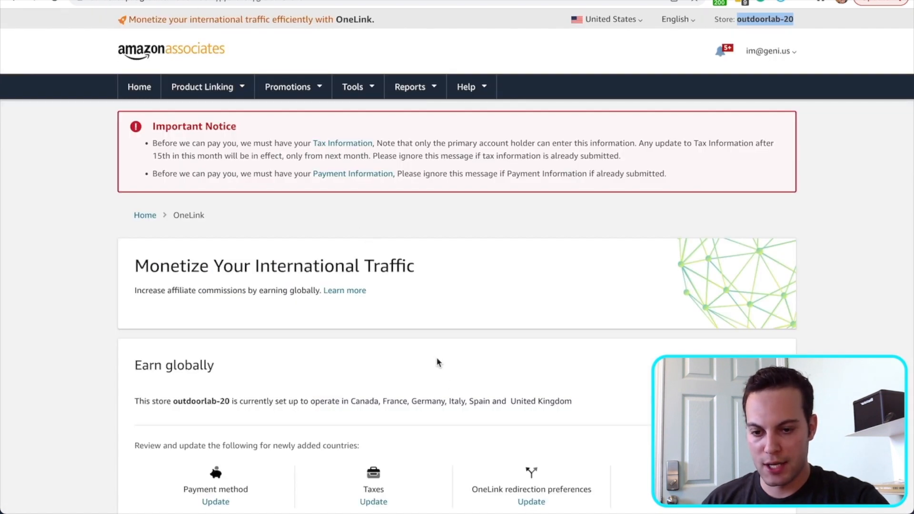
left_click(328, 1)
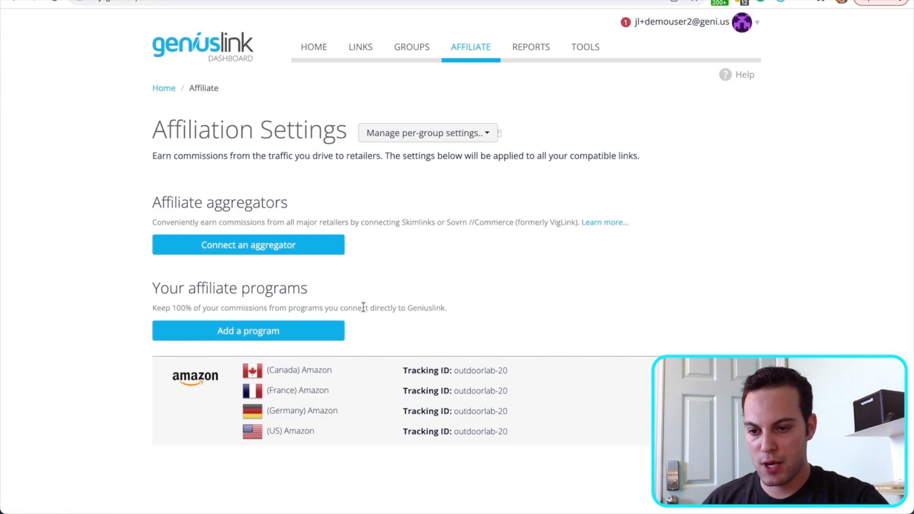
left_click(282, 332)
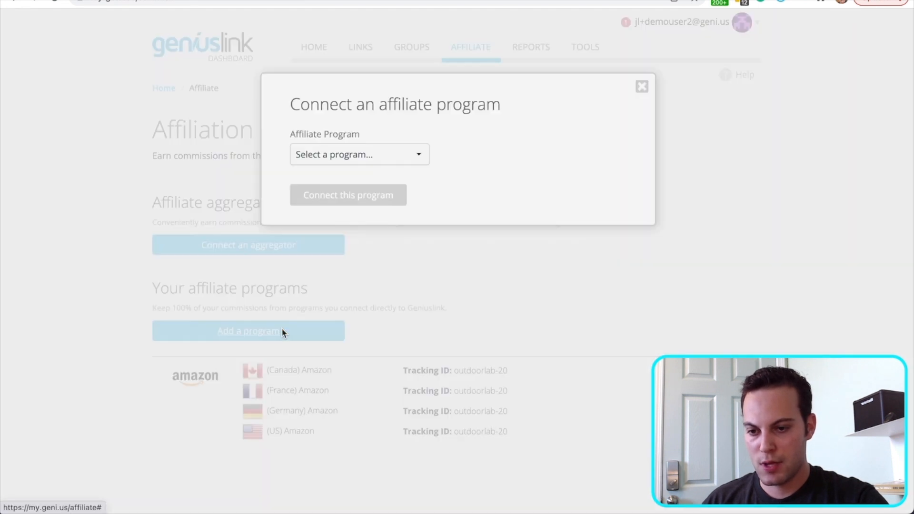
left_click(371, 153)
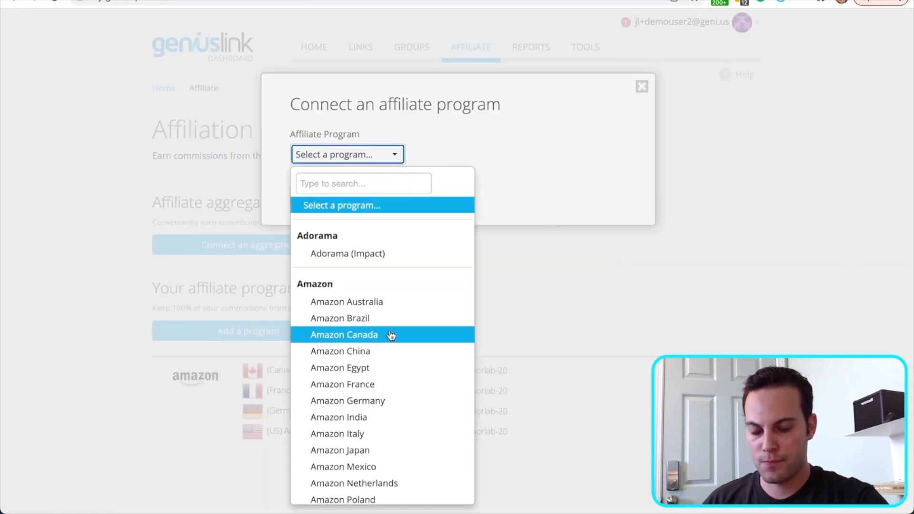
scroll(389, 333, "down", 2)
scroll(390, 336, "down", 2)
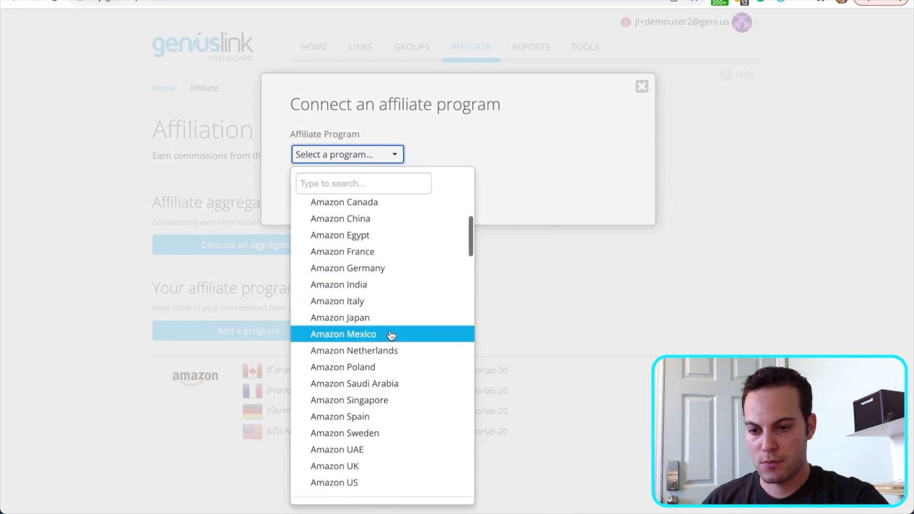
left_click(388, 305)
left_click(383, 203)
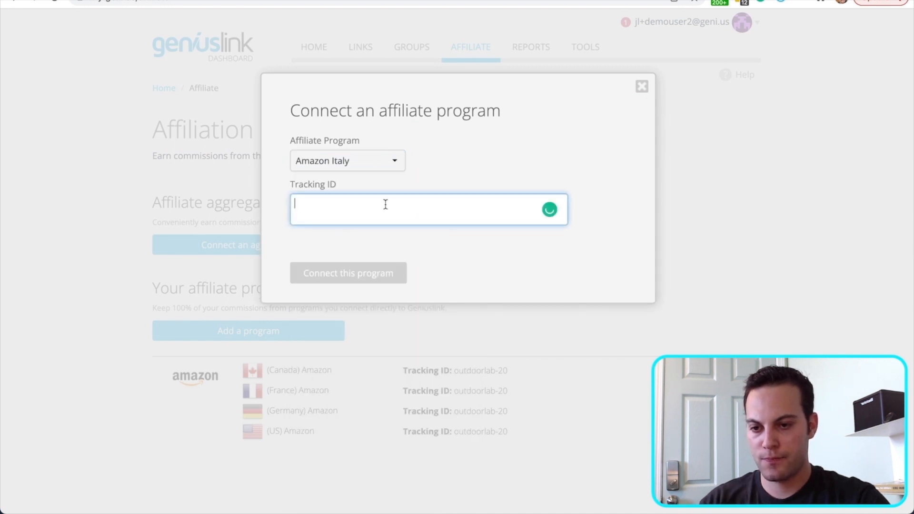
type("outdoorlab-20")
left_click(364, 274)
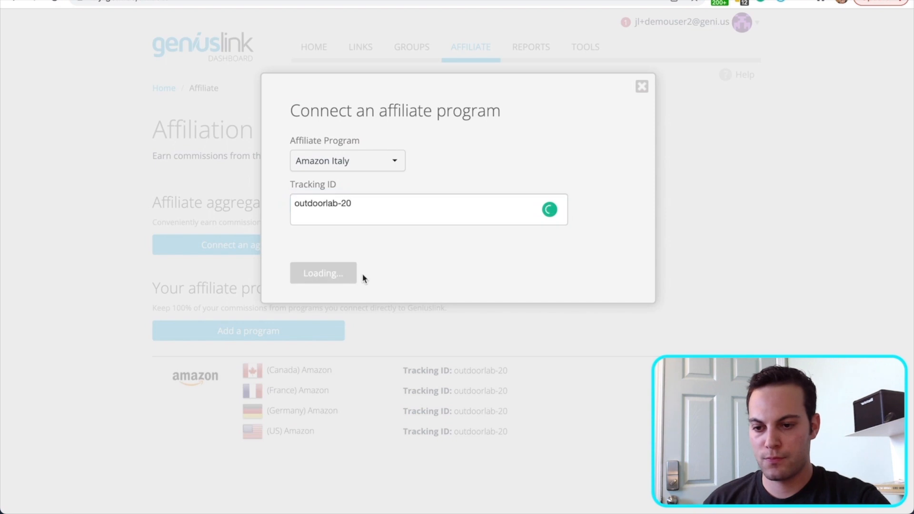
Add Amazon Spain as an affiliate program and connect it using the store's tracking ID
left_click(320, 332)
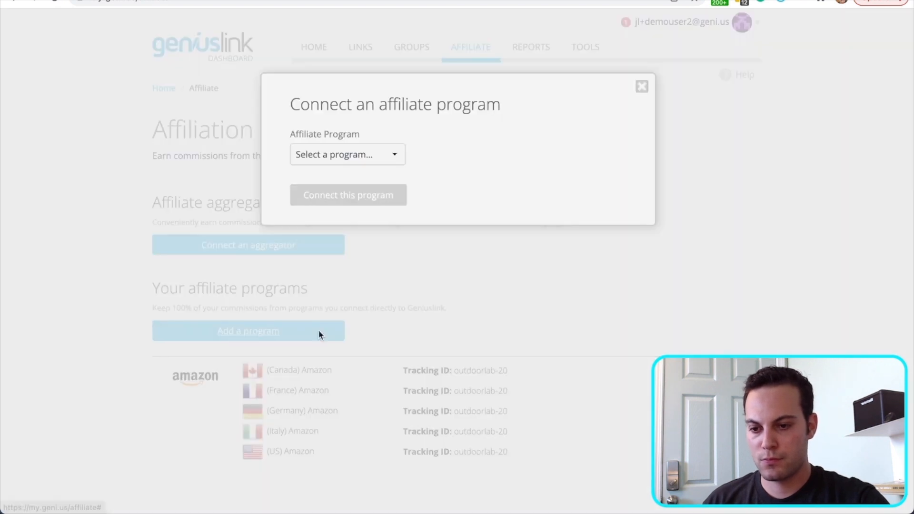
left_click(376, 164)
scroll(387, 357, "down", 4)
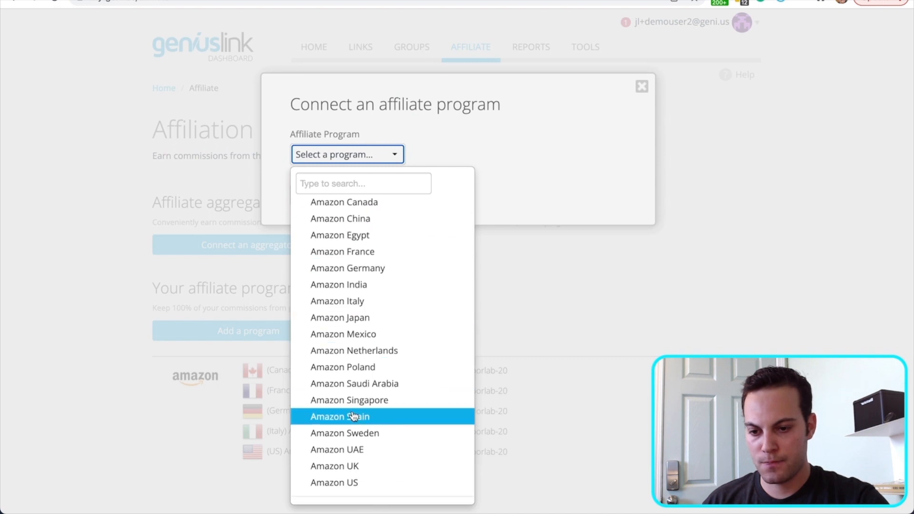
left_click(352, 418)
left_click(381, 212)
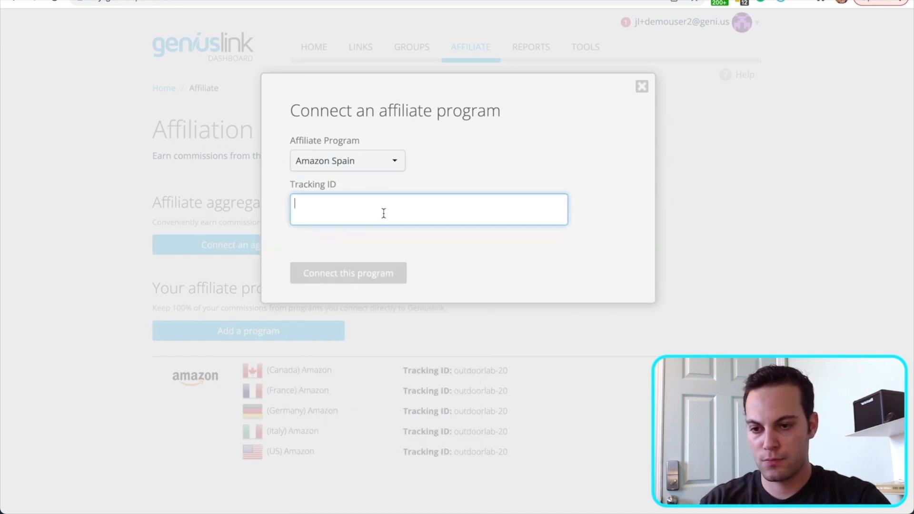
type("outdoorlab-20")
left_click(371, 277)
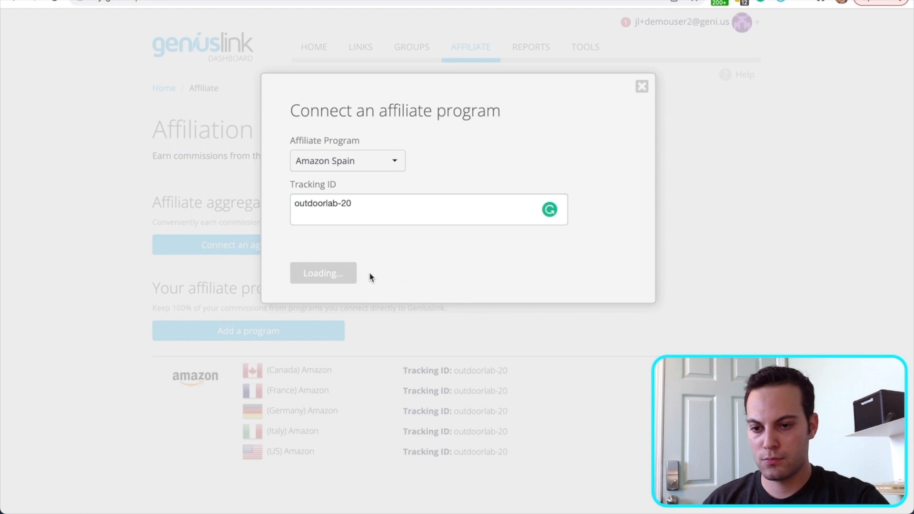
Connect the Amazon UK program with the store's tracking ID, then check the connected programs against the countries on the Amazon Associates OneLink page
left_click(324, 331)
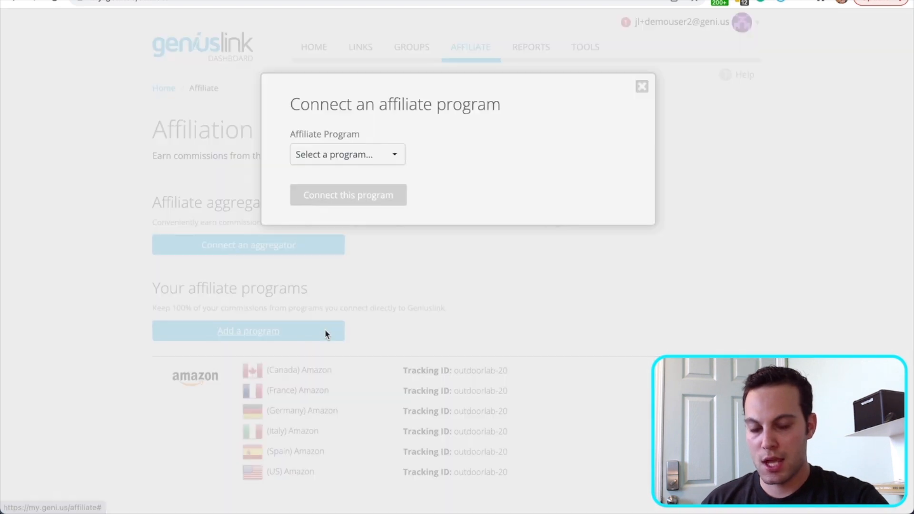
left_click(369, 161)
scroll(383, 304, "down", 3)
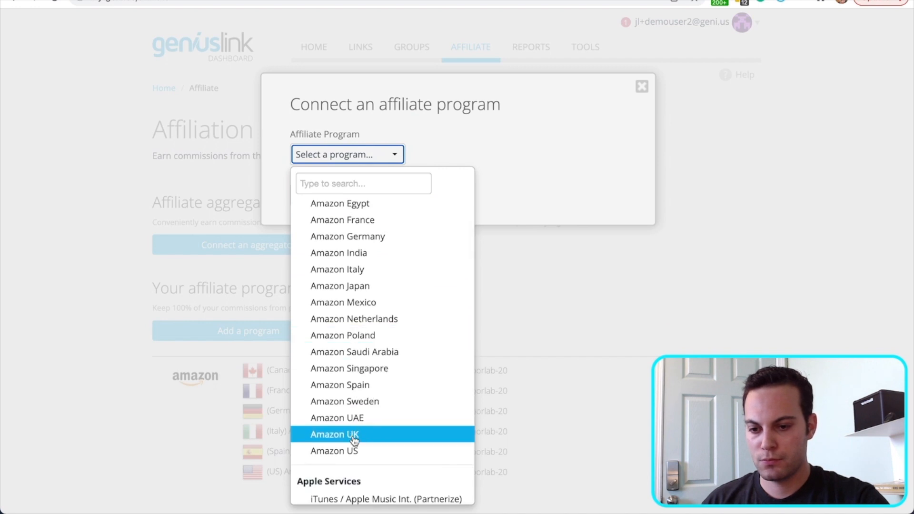
left_click(354, 435)
left_click(378, 210)
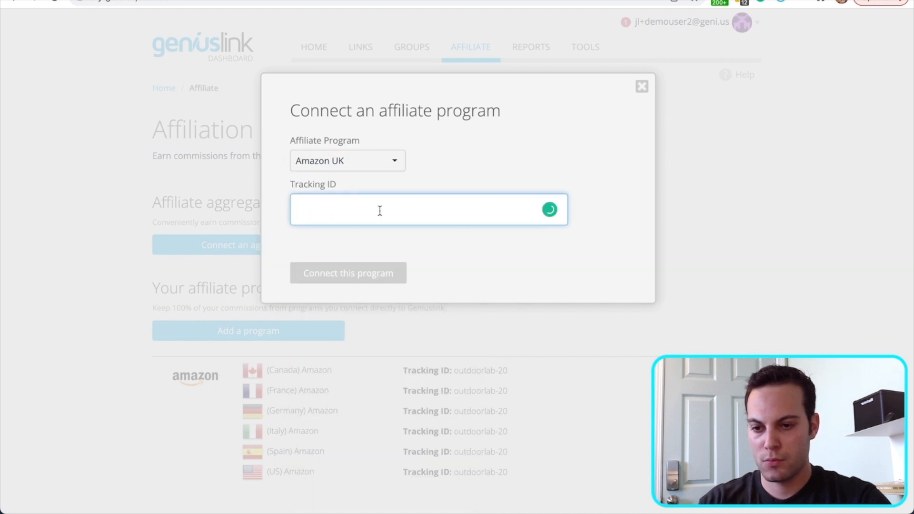
type("outdoorlab-20")
left_click(374, 278)
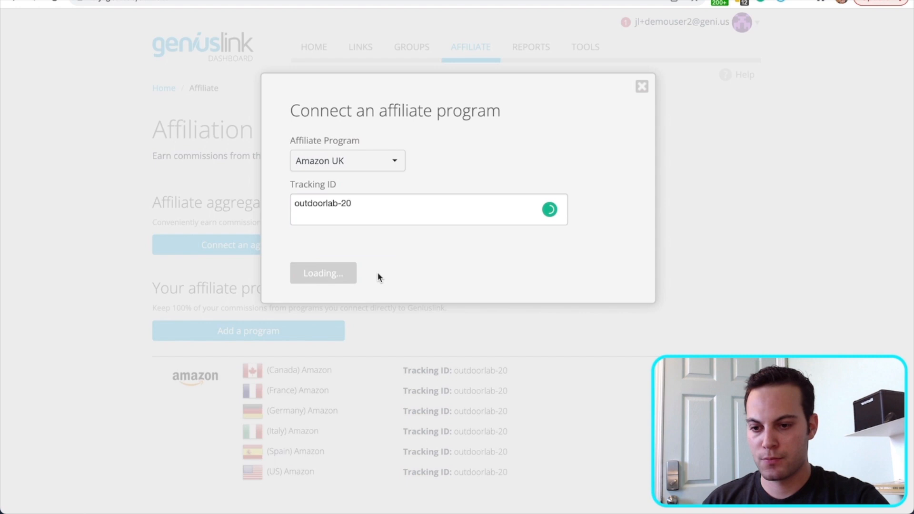
scroll(400, 363, "down", 2)
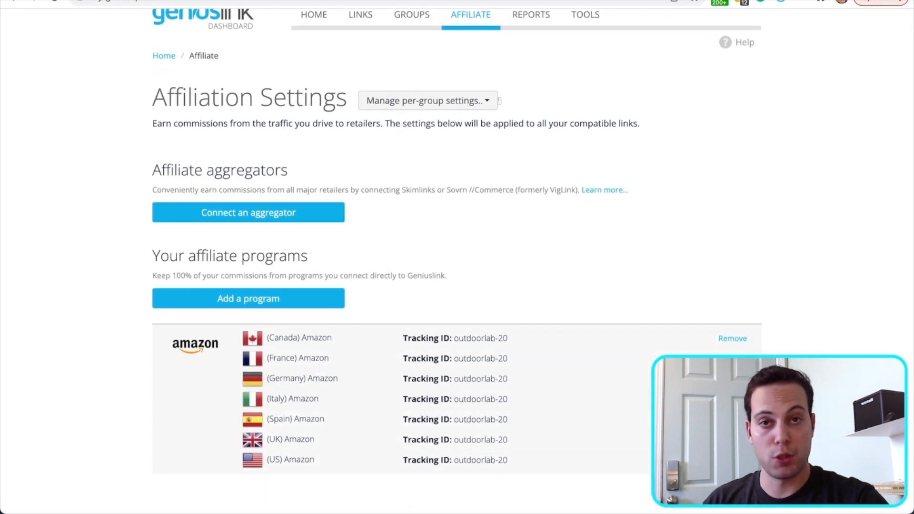
left_click(190, 1)
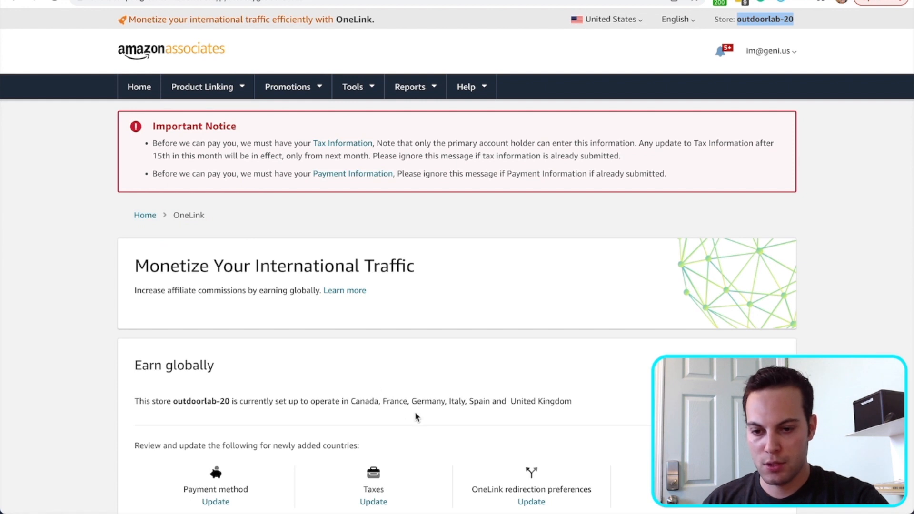